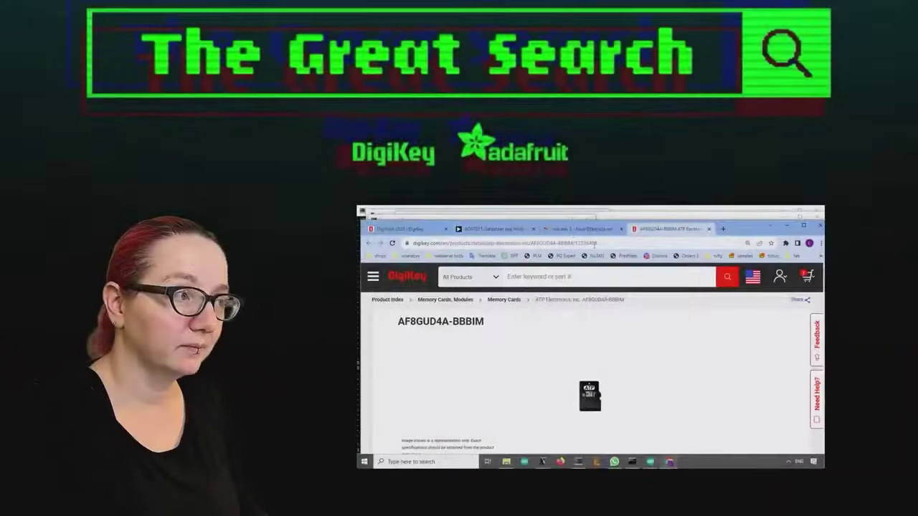
# Load digikey.com in the browser tab that holds the open e-mail message.
pyautogui.click(804, 226)
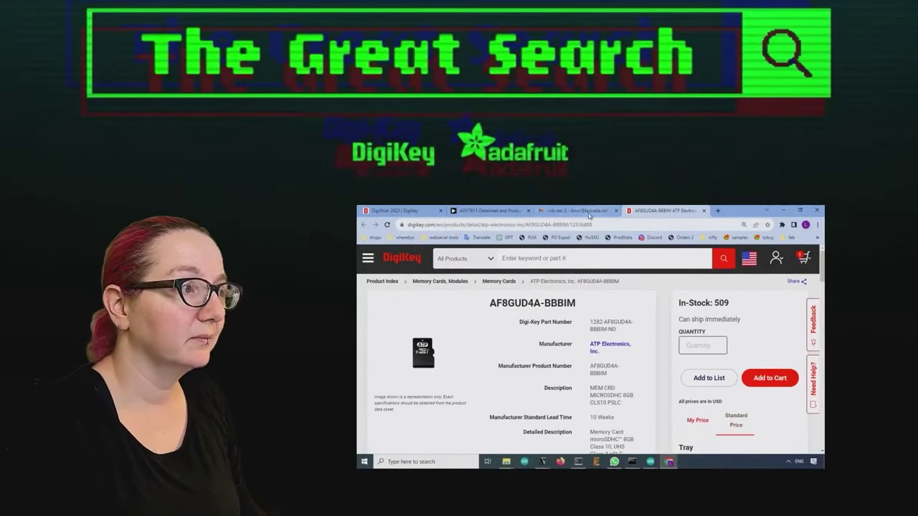
pyautogui.click(576, 211)
pyautogui.click(572, 226)
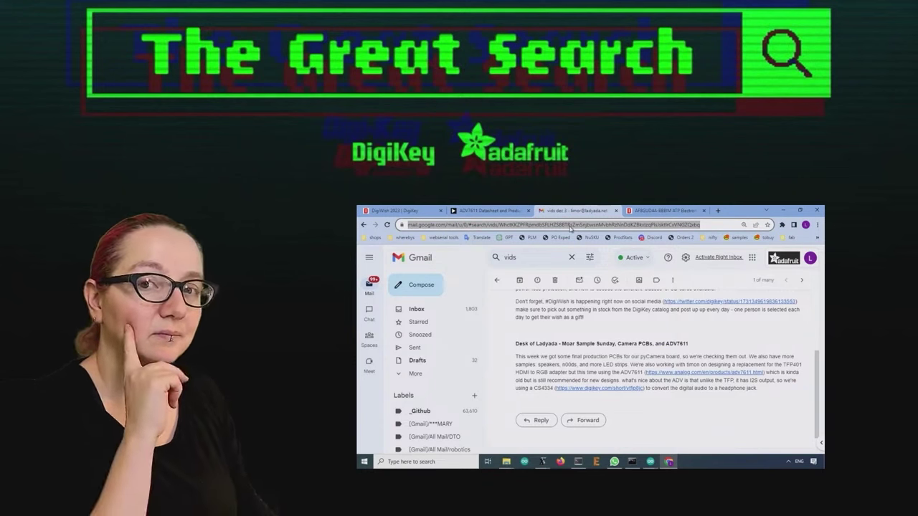
pyautogui.write('digikey.com')
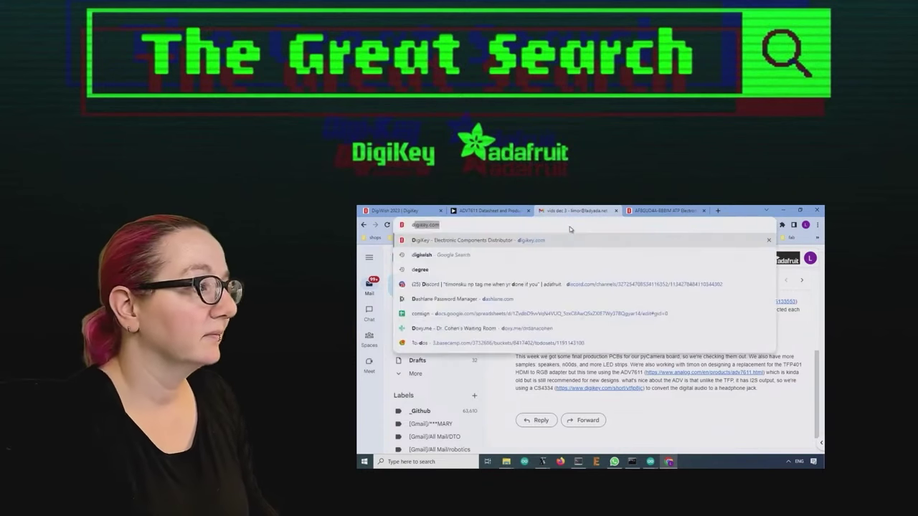
pyautogui.press('Return')
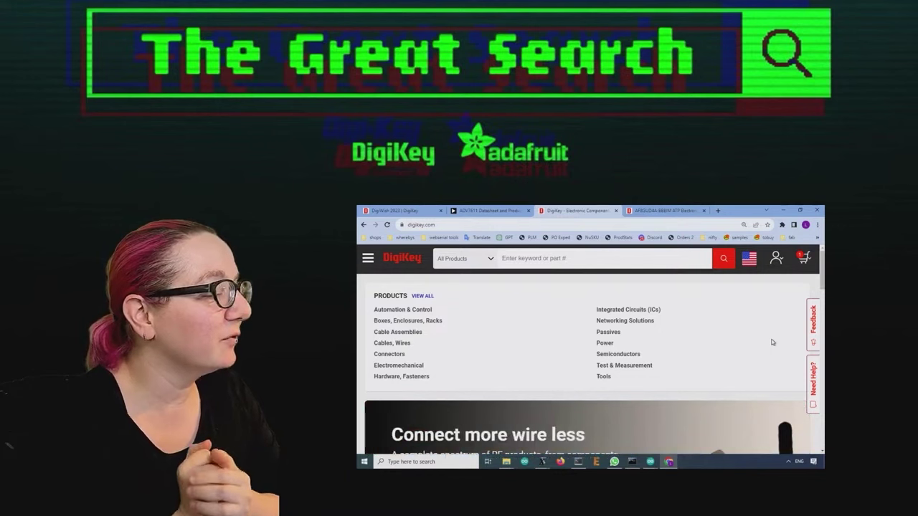
# Read the DigiWish 2023 contest instructions, close that page and return to the DigiKey home page.
pyautogui.click(412, 210)
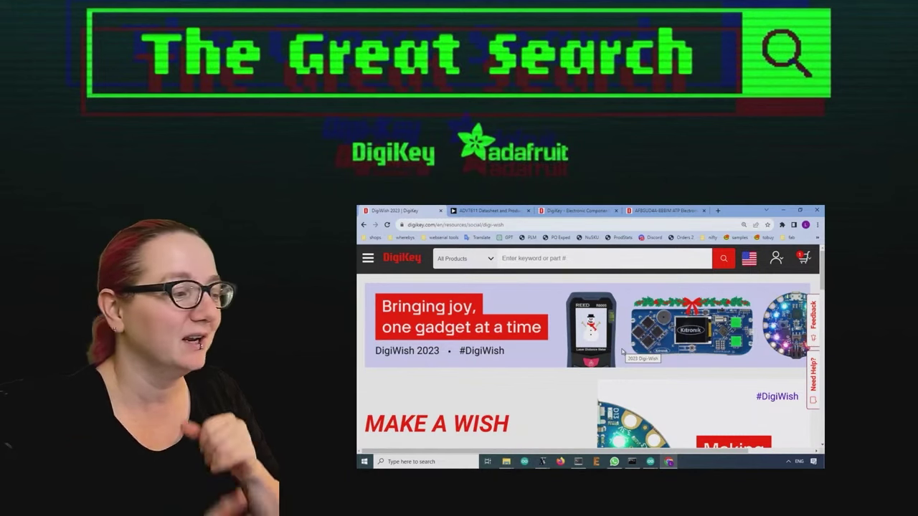
pyautogui.scroll(-5, 619, 361)
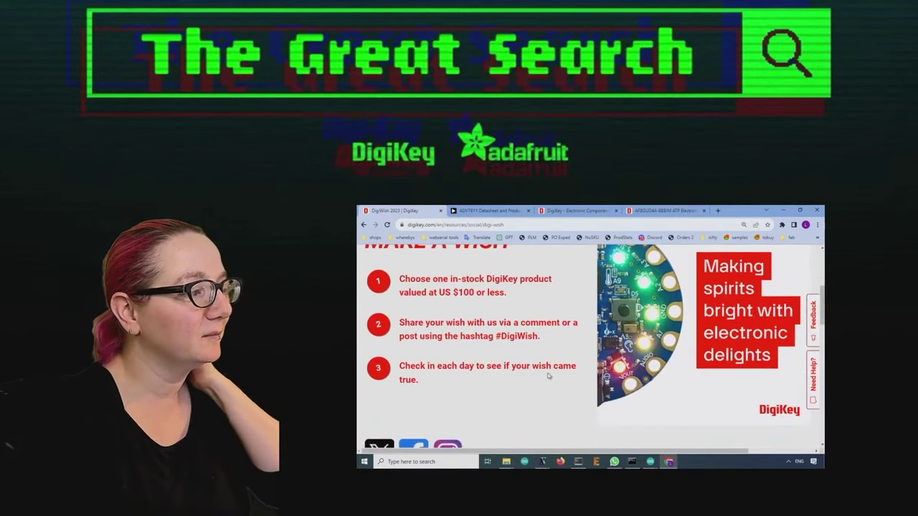
pyautogui.scroll(-3, 576, 344)
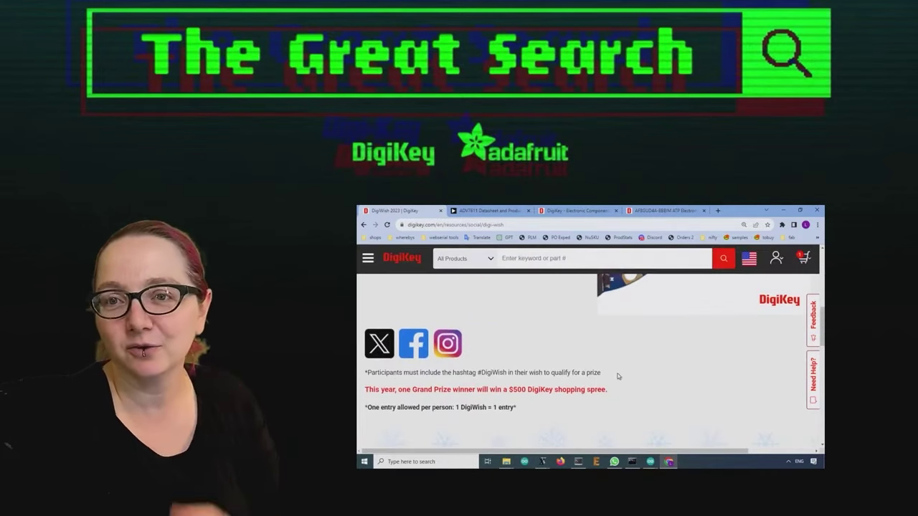
pyautogui.scroll(3, 620, 372)
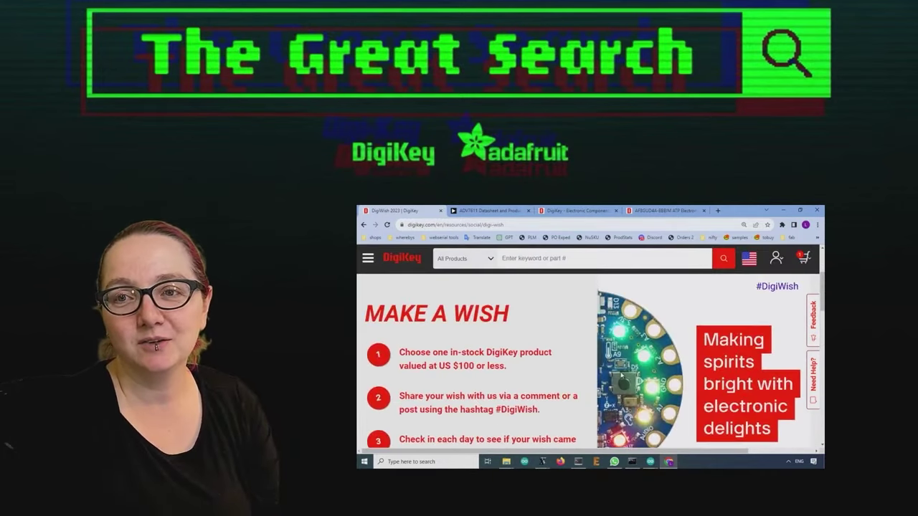
pyautogui.scroll(-1, 622, 376)
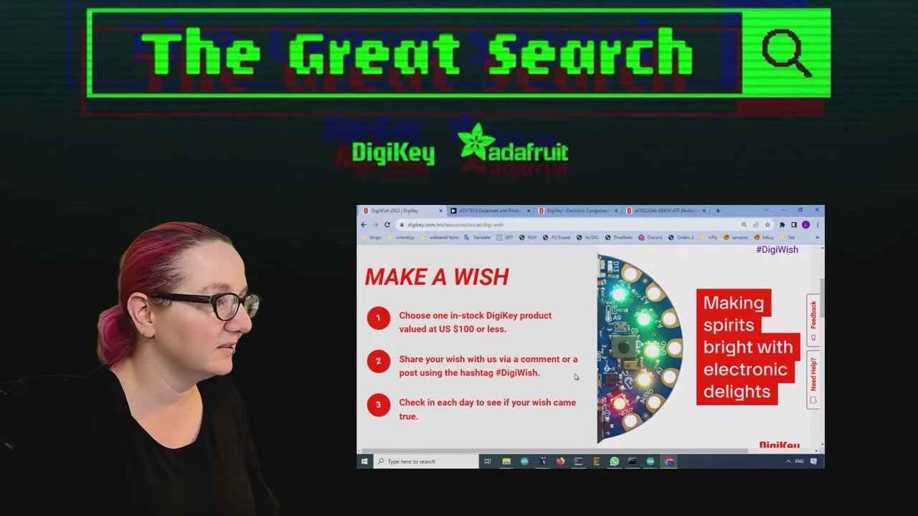
pyautogui.hotkey('ctrl', 'w')
pyautogui.click(468, 213)
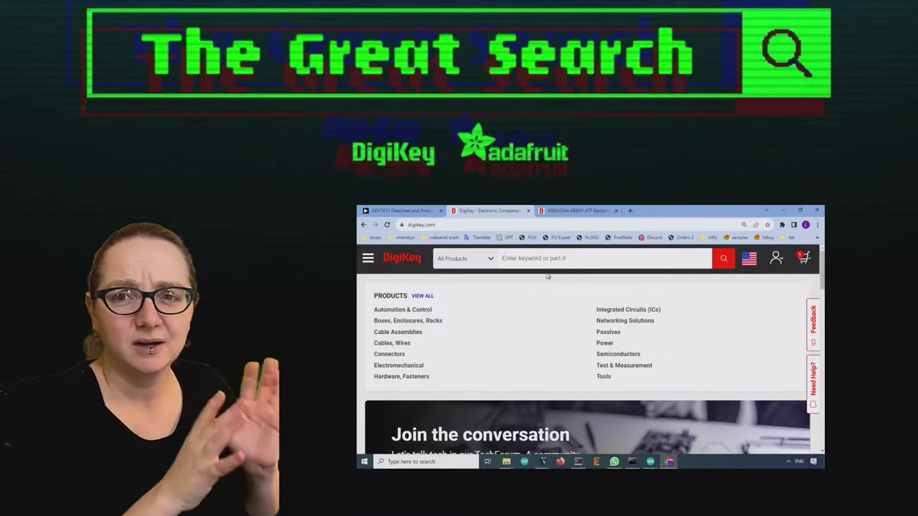
# Search all products for microsd and go to the full Memory Cards category.
pyautogui.click(592, 259)
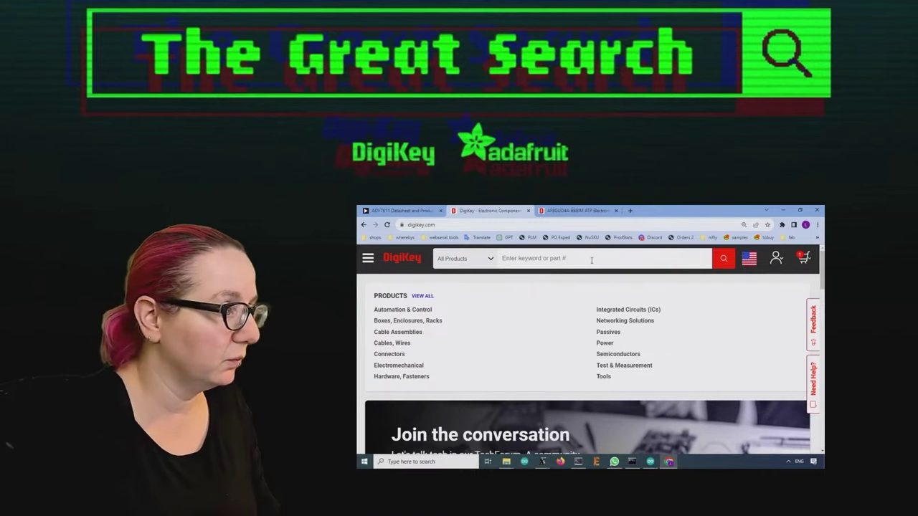
pyautogui.write('microsd')
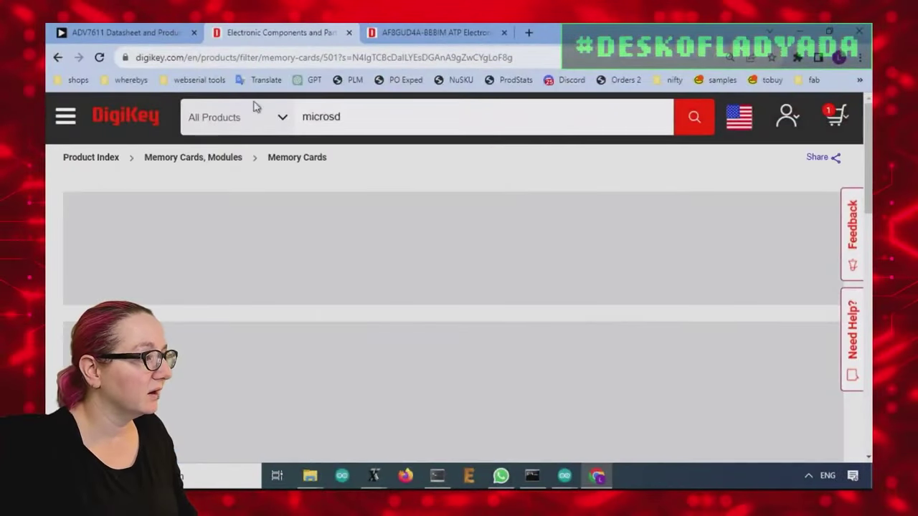
pyautogui.click(313, 169)
# Display the filters stacked and restrict the memory cards to Active product status.
pyautogui.scroll(-3, 462, 199)
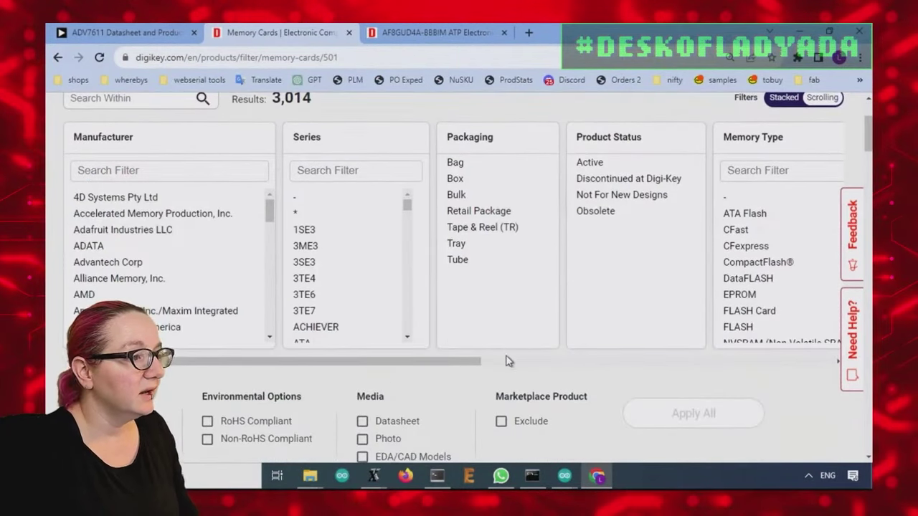
pyautogui.click(789, 98)
pyautogui.click(635, 166)
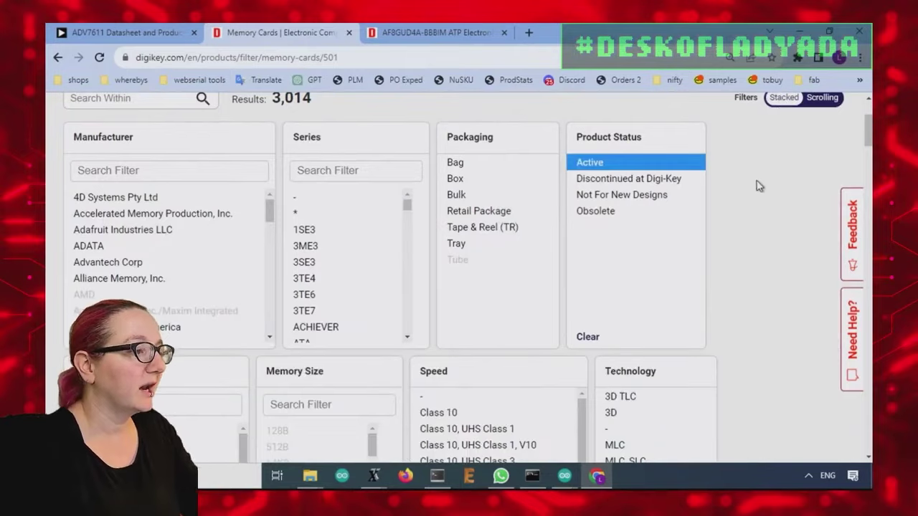
pyautogui.scroll(-5, 760, 191)
pyautogui.scroll(-2, 756, 192)
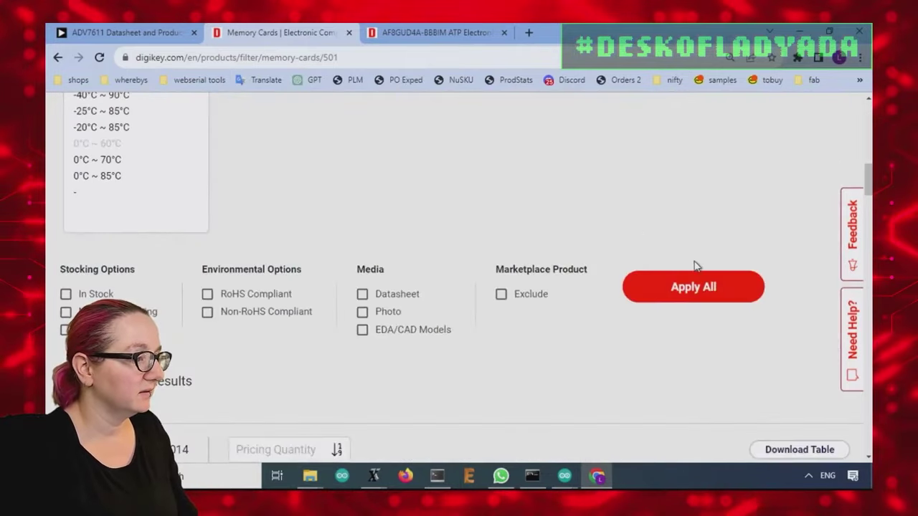
pyautogui.click(743, 277)
# Examine the list of active memory cards and the available speed class options.
pyautogui.scroll(-5, 742, 236)
pyautogui.scroll(-2, 742, 235)
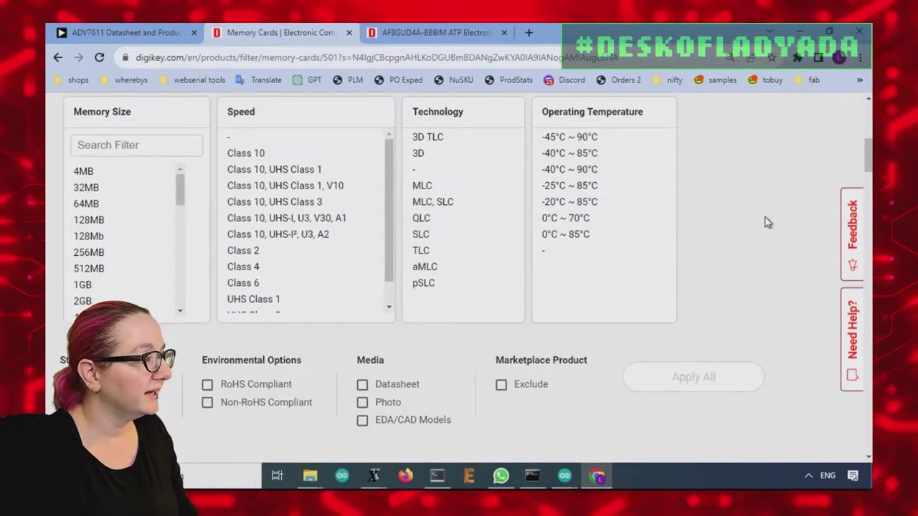
pyautogui.scroll(-6, 767, 220)
pyautogui.scroll(-2, 767, 223)
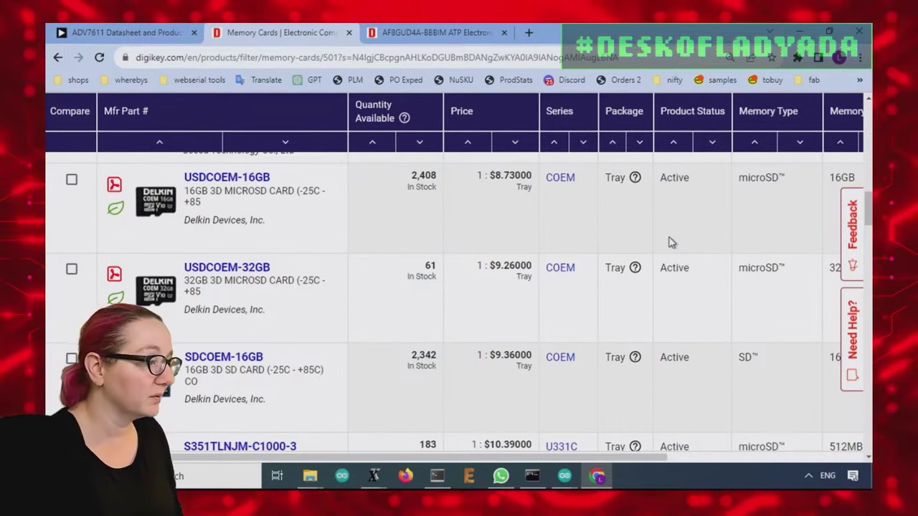
pyautogui.scroll(8, 664, 249)
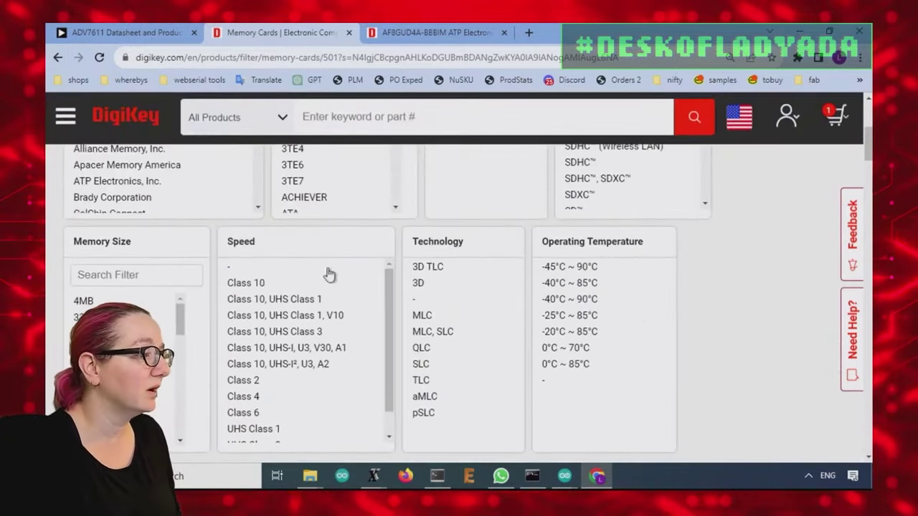
pyautogui.scroll(-1, 354, 291)
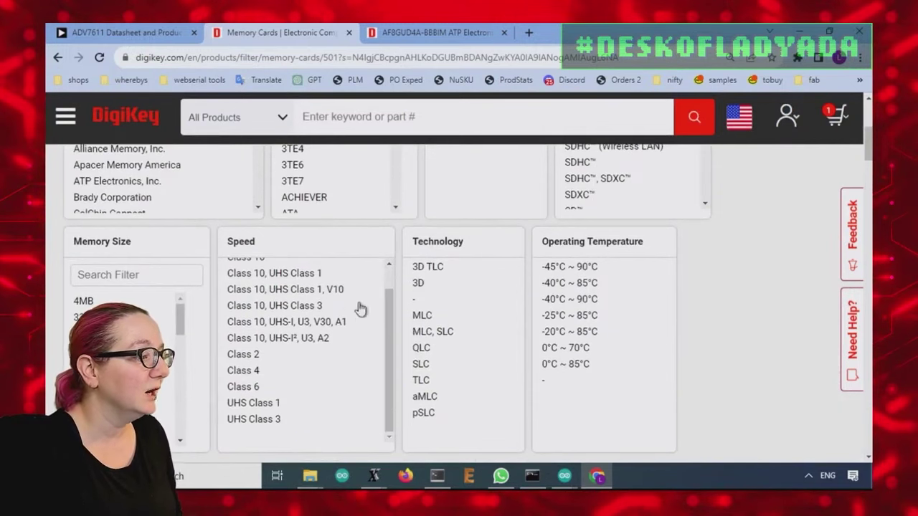
pyautogui.scroll(1, 387, 344)
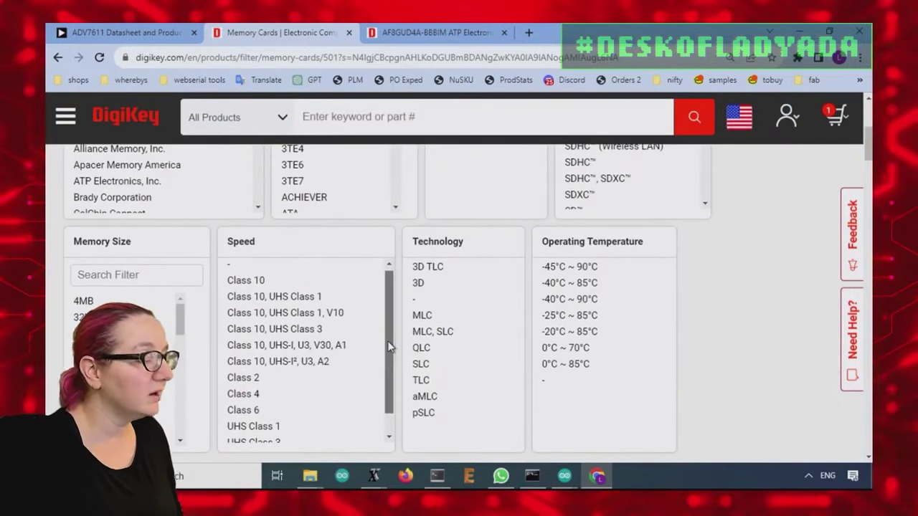
pyautogui.scroll(-1, 766, 404)
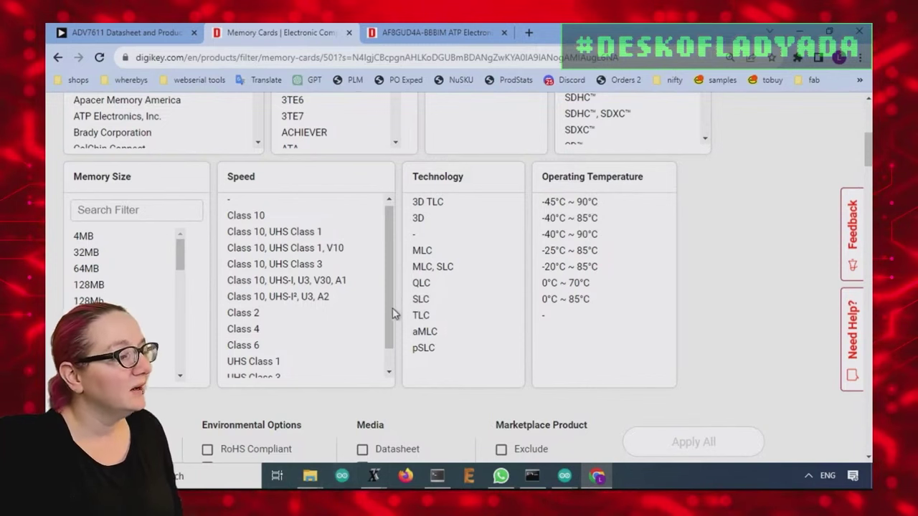
pyautogui.scroll(-1, 392, 313)
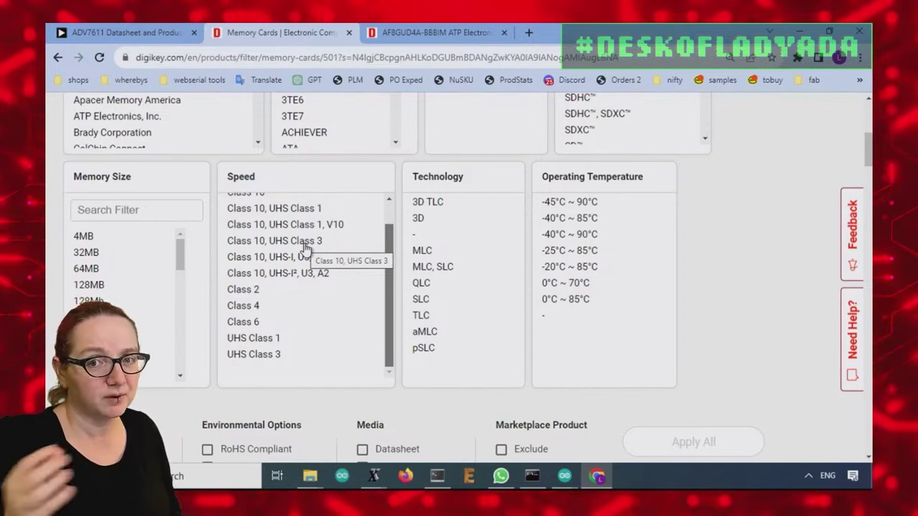
# Filter by the speeds Class 10, UHS Class 3; Class 10, UHS-I, U3, V30, A1; Class 10, UHS-I², U3, A2; and UHS Class 3.
pyautogui.moveTo(305, 247); pyautogui.dragTo(348, 279)
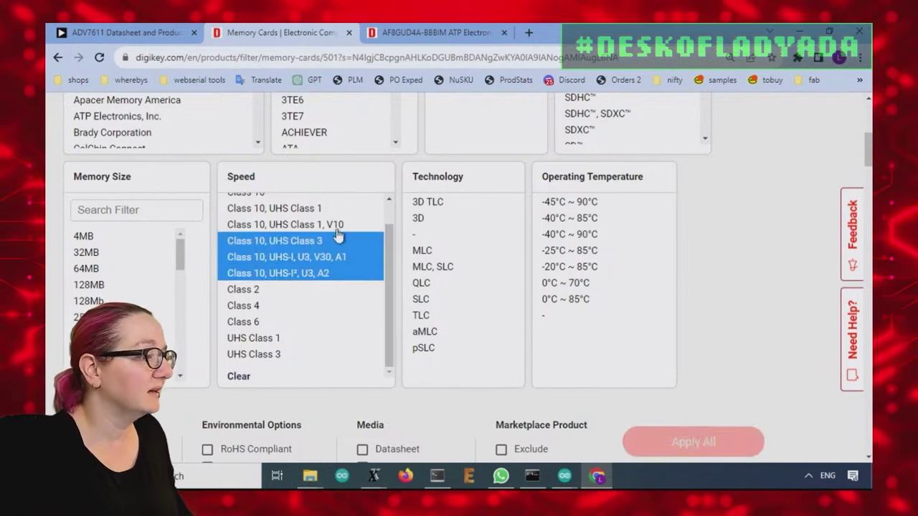
pyautogui.keyDown('ctrl'); pyautogui.click(252, 354); pyautogui.keyUp('ctrl')
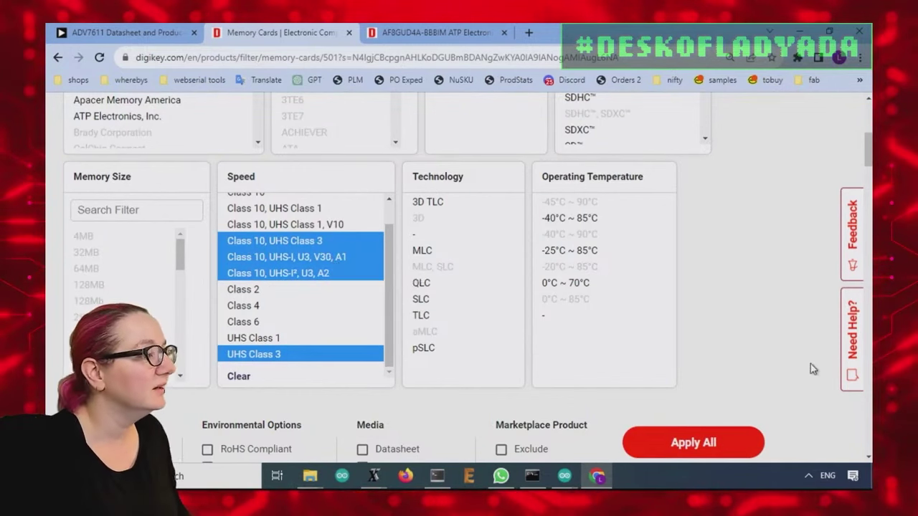
pyautogui.click(680, 441)
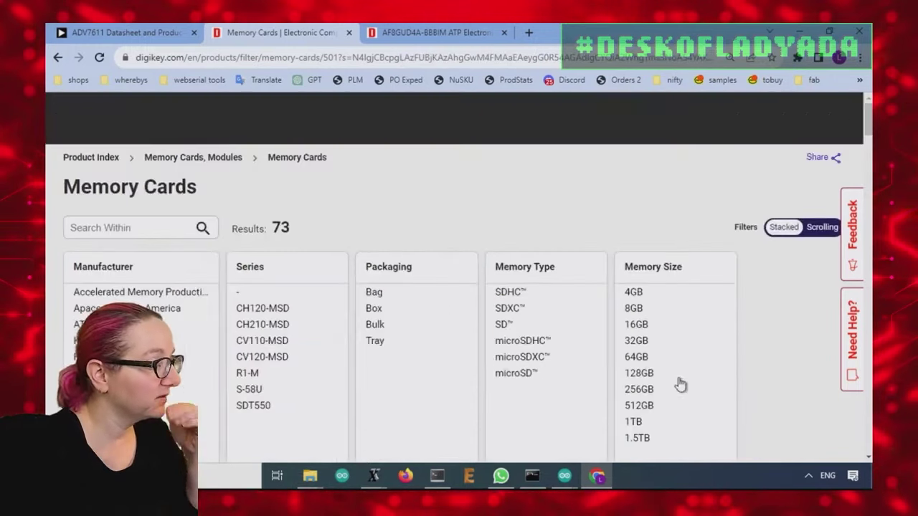
# Filter the remaining memory cards by a memory size of 1.5TB.
pyautogui.scroll(-3, 766, 251)
pyautogui.scroll(-1, 766, 256)
pyautogui.scroll(4, 764, 256)
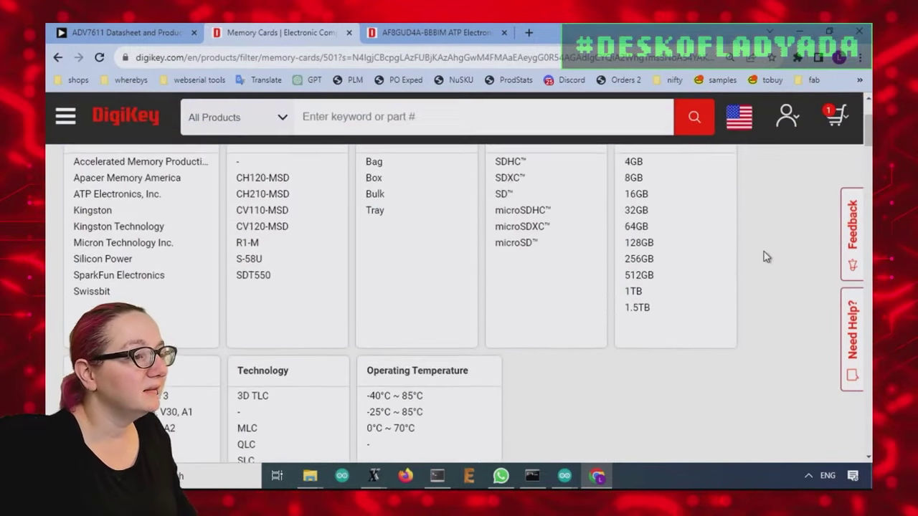
pyautogui.click(637, 373)
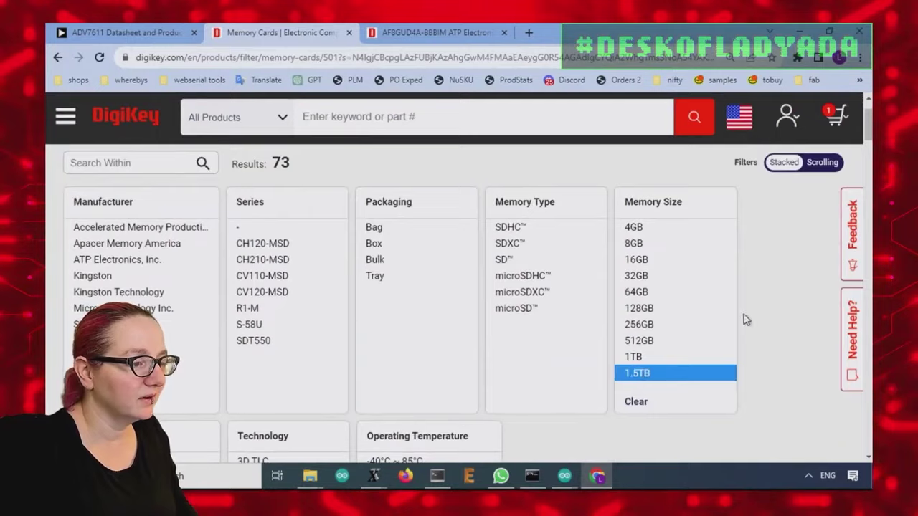
pyautogui.scroll(-5, 717, 330)
pyautogui.click(682, 374)
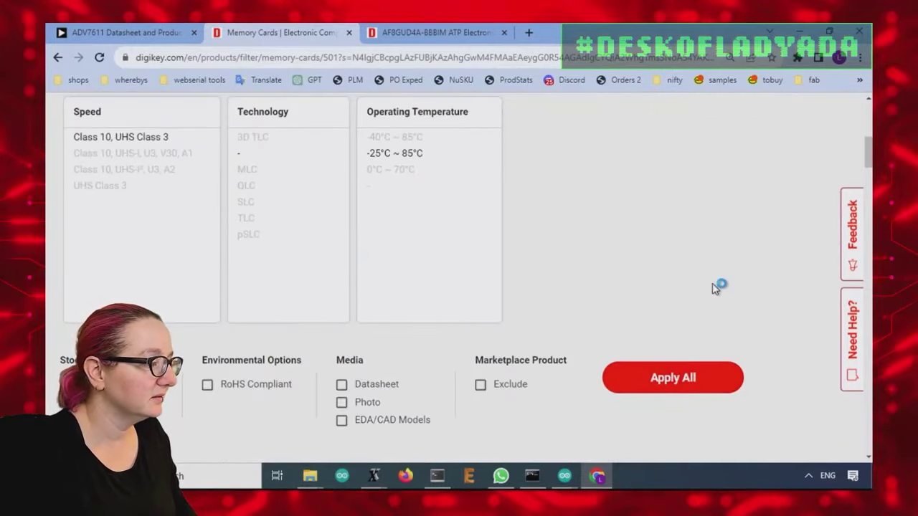
# Inspect the product details, availability and pricing of the Micron 1.5TB microSD card.
pyautogui.scroll(-1, 703, 276)
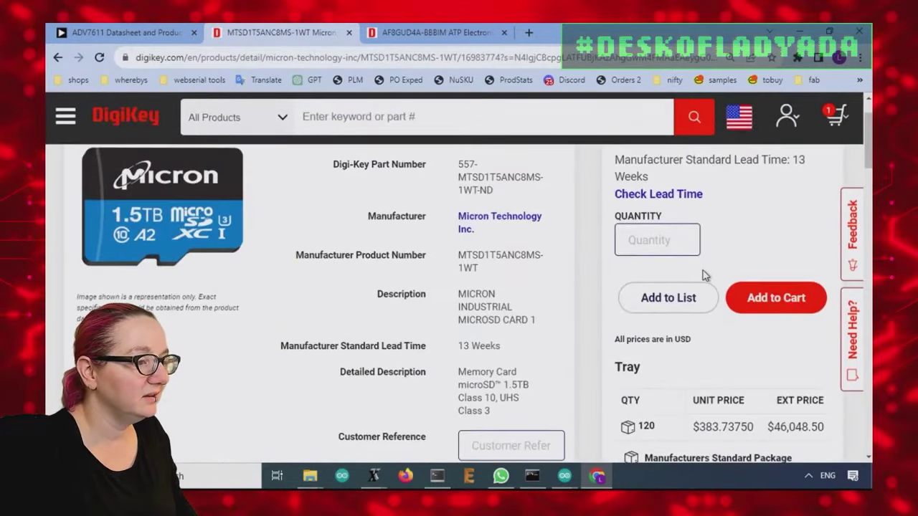
pyautogui.scroll(1, 703, 271)
pyautogui.scroll(-1, 703, 270)
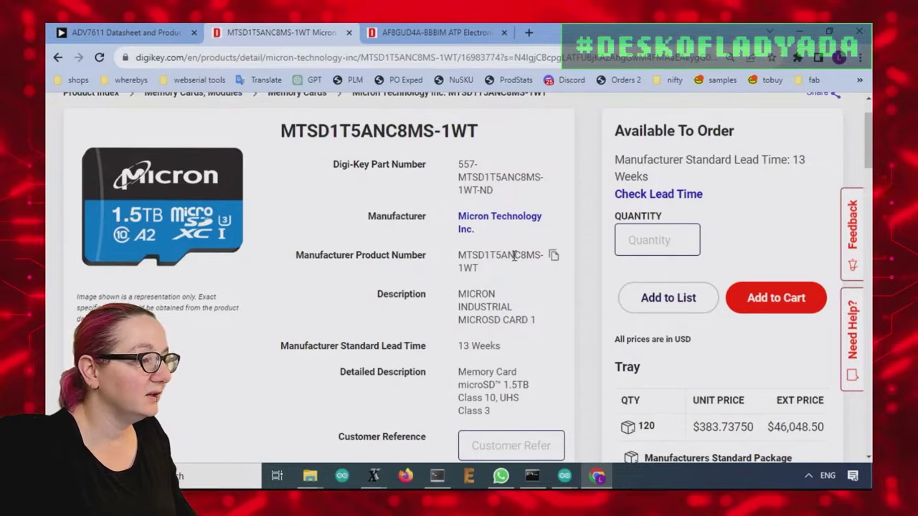
pyautogui.scroll(-2, 514, 256)
pyautogui.scroll(2, 514, 256)
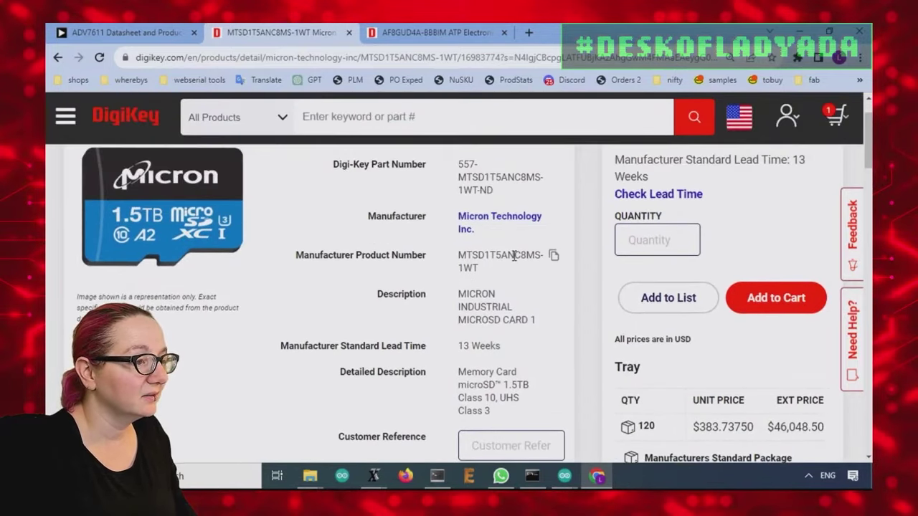
pyautogui.scroll(1, 514, 256)
pyautogui.scroll(-1, 337, 262)
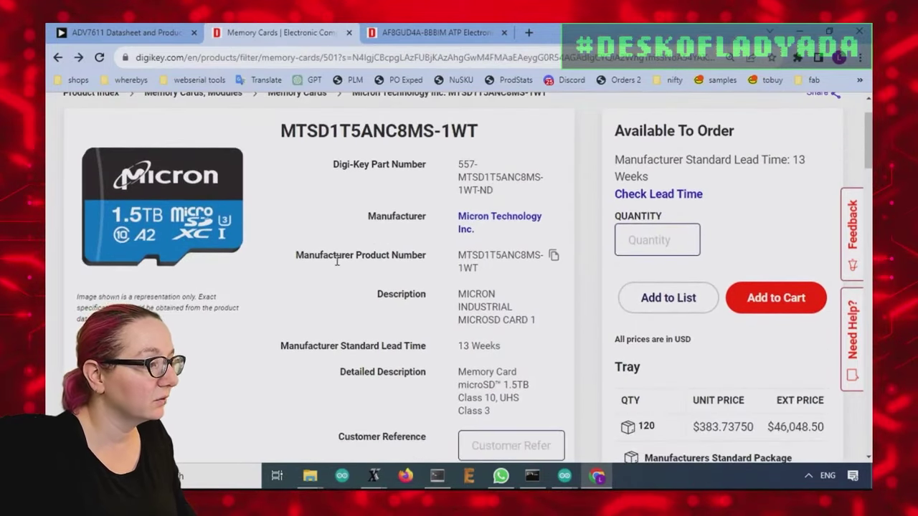
# Replace the 1.5TB memory size filter with 8GB, 16GB and 32GB and apply it to the memory cards.
pyautogui.scroll(5, 638, 221)
pyautogui.scroll(-2, 638, 275)
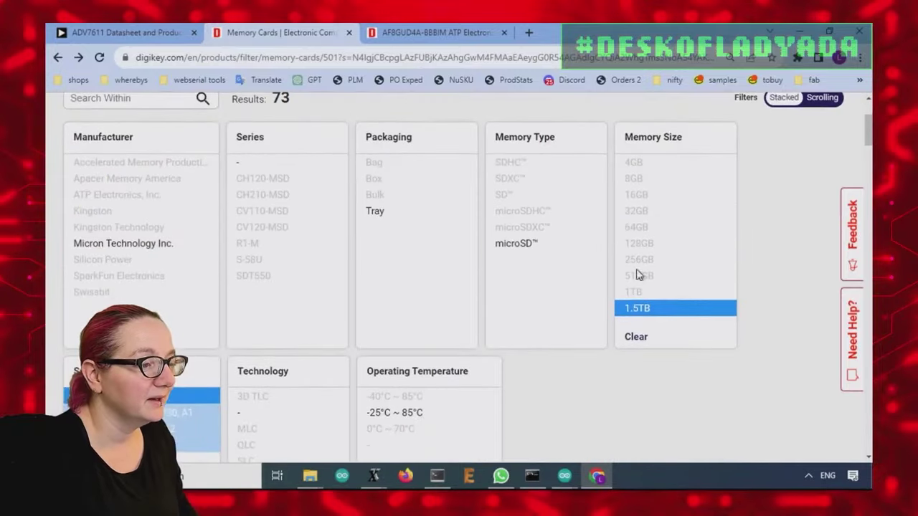
pyautogui.click(634, 337)
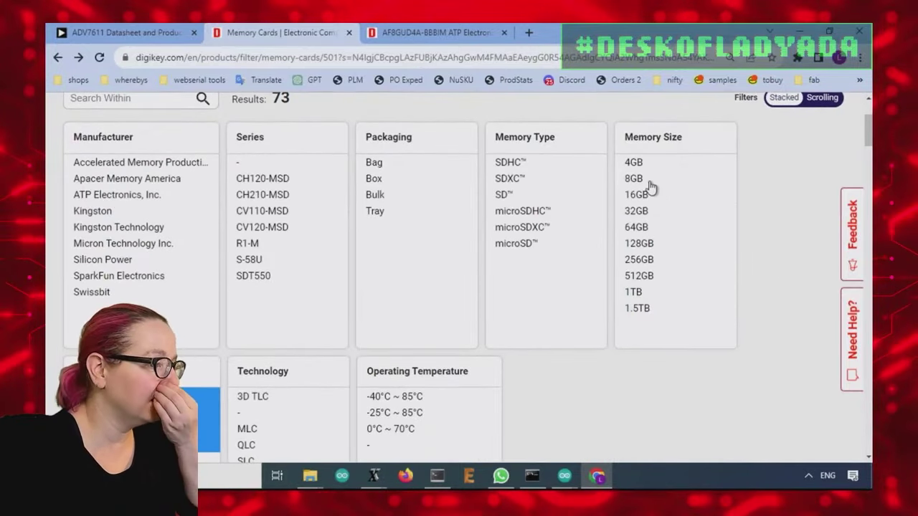
pyautogui.moveTo(650, 181); pyautogui.dragTo(789, 257)
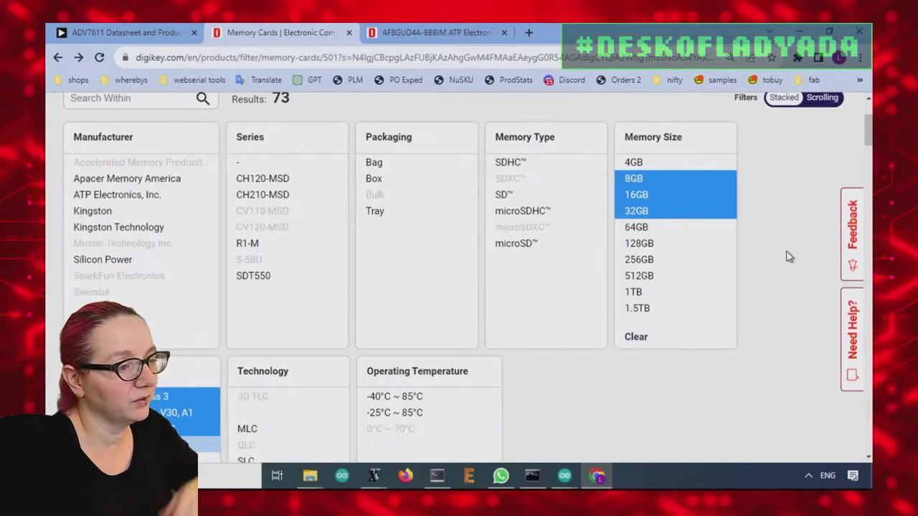
pyautogui.scroll(-4, 782, 279)
pyautogui.click(652, 386)
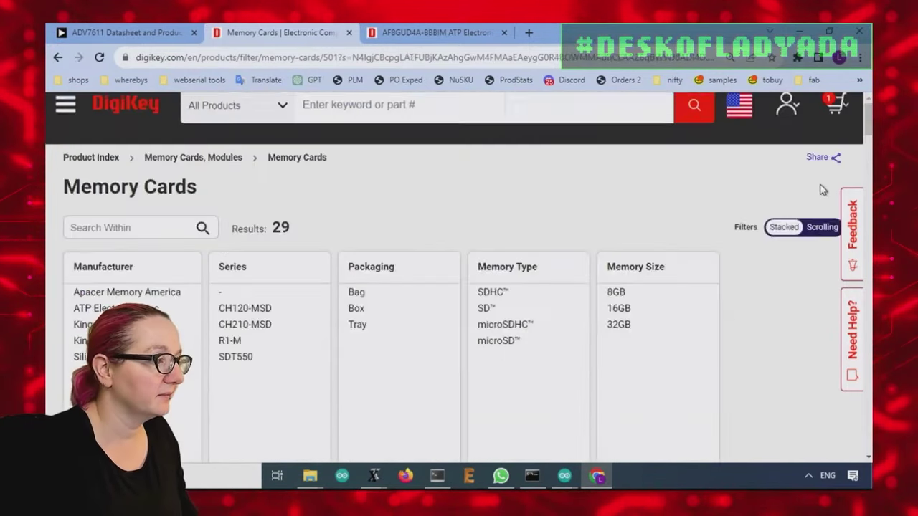
# Limit the filtered memory cards to normally stocking products.
pyautogui.scroll(-5, 699, 273)
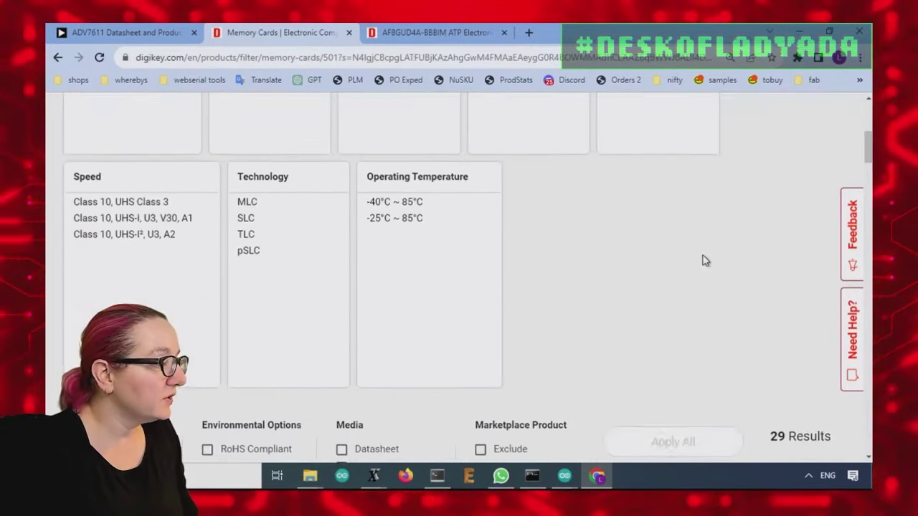
pyautogui.scroll(-8, 705, 261)
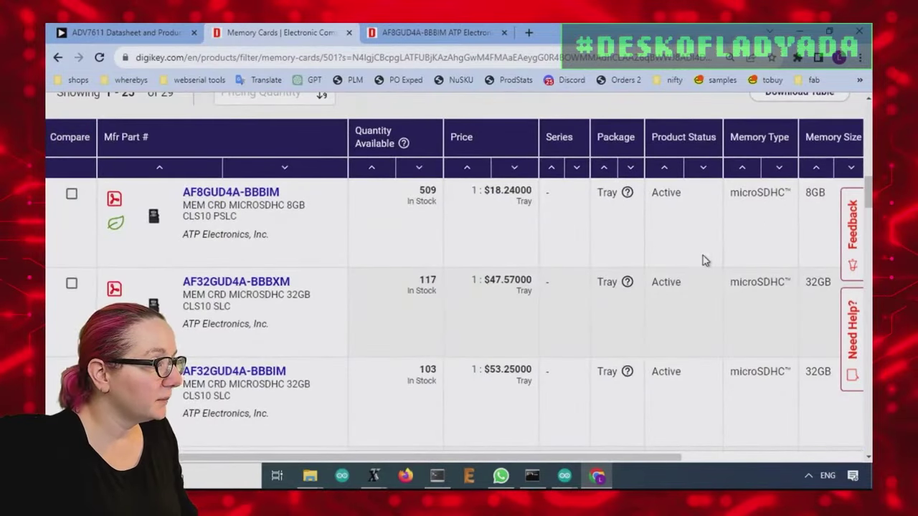
pyautogui.scroll(-5, 702, 250)
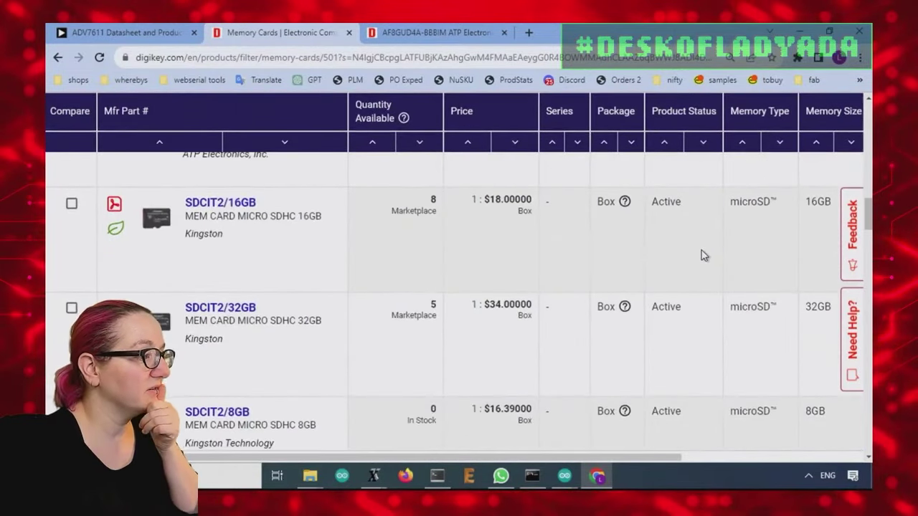
pyautogui.scroll(10, 354, 329)
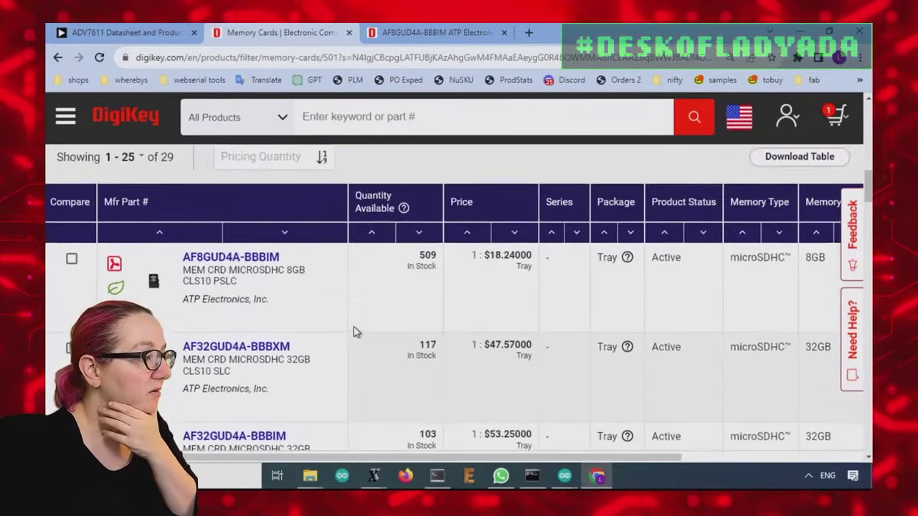
pyautogui.click(98, 273)
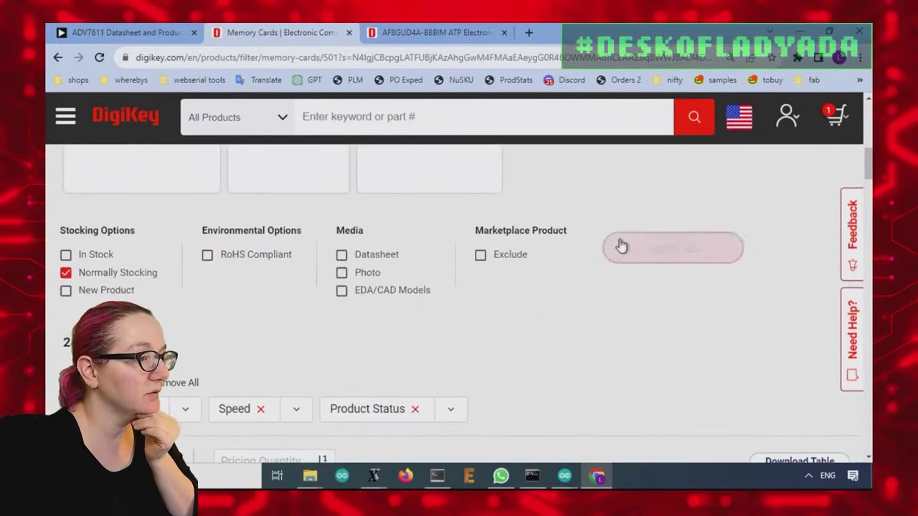
pyautogui.click(664, 249)
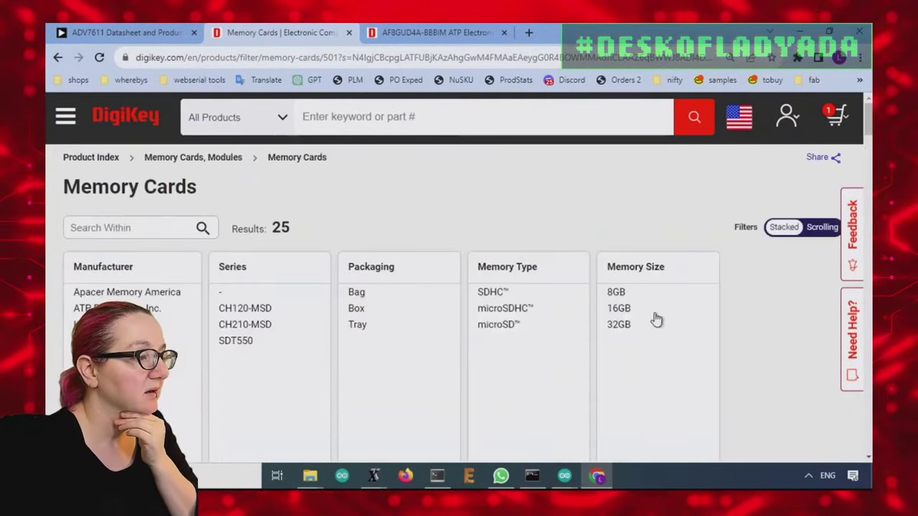
# Open the datasheet of the ATP AF32GSD4A-BBBXM 32GB SDHC card and go to its specifications.
pyautogui.scroll(-10, 775, 294)
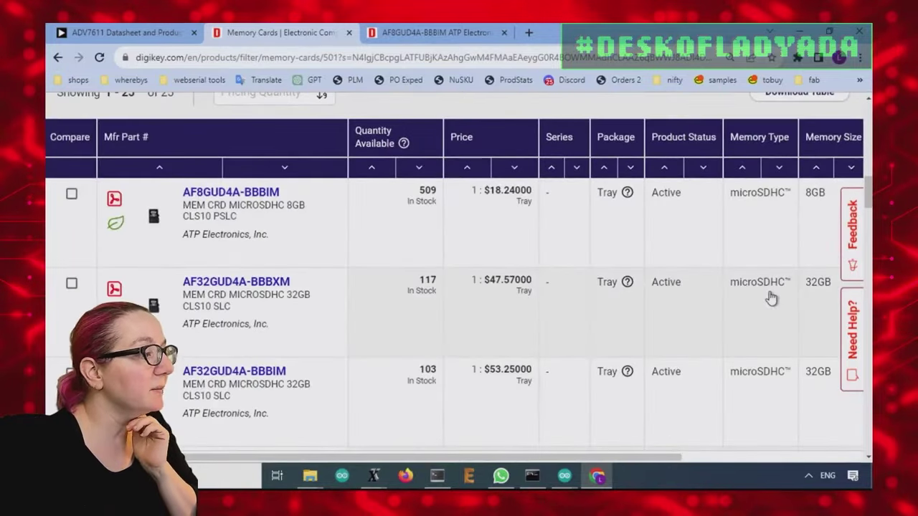
pyautogui.scroll(-5, 772, 296)
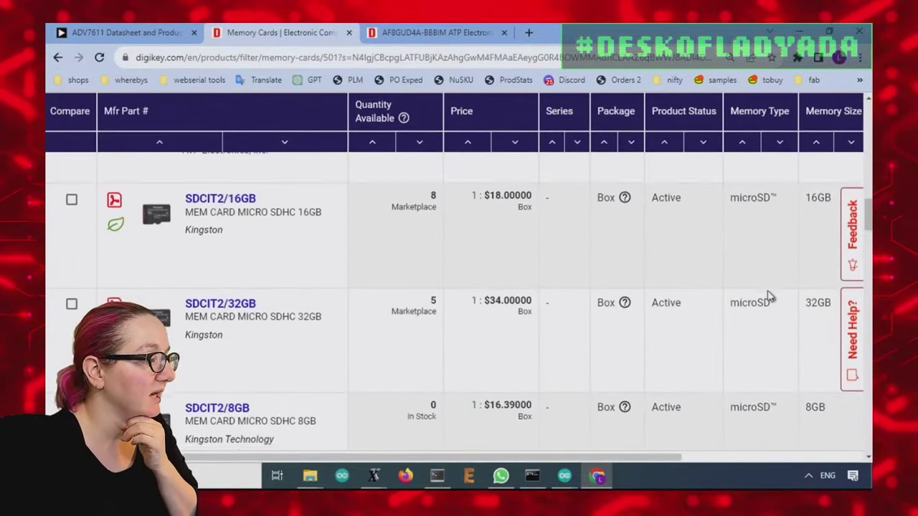
pyautogui.scroll(-2, 760, 292)
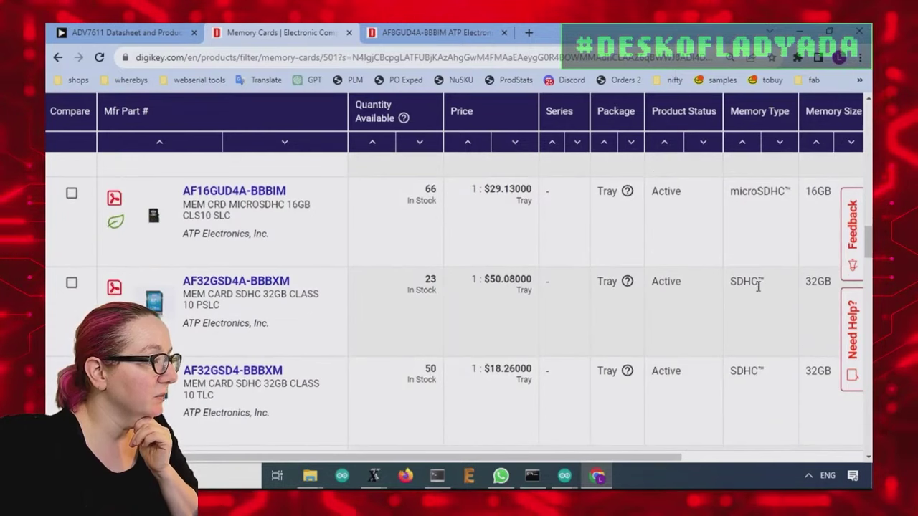
pyautogui.click(114, 286)
pyautogui.scroll(-2, 726, 280)
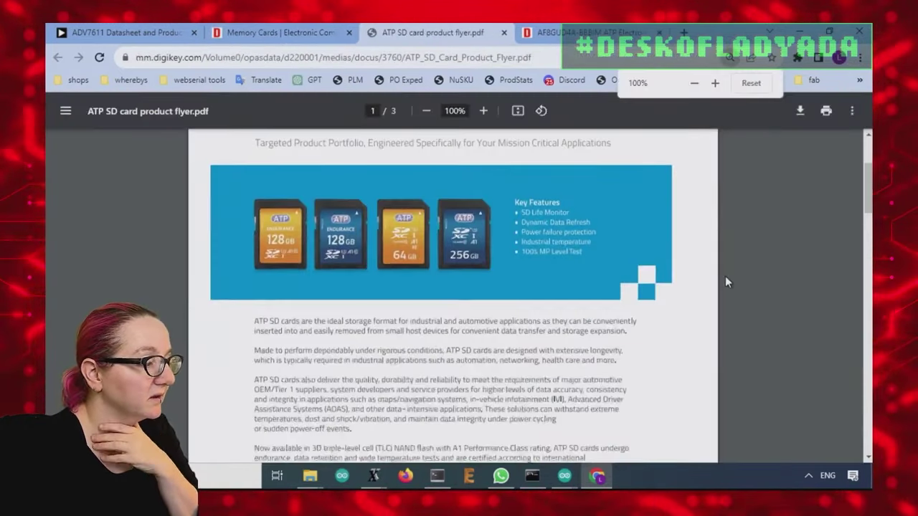
pyautogui.scroll(-3, 726, 282)
pyautogui.scroll(-1, 726, 282)
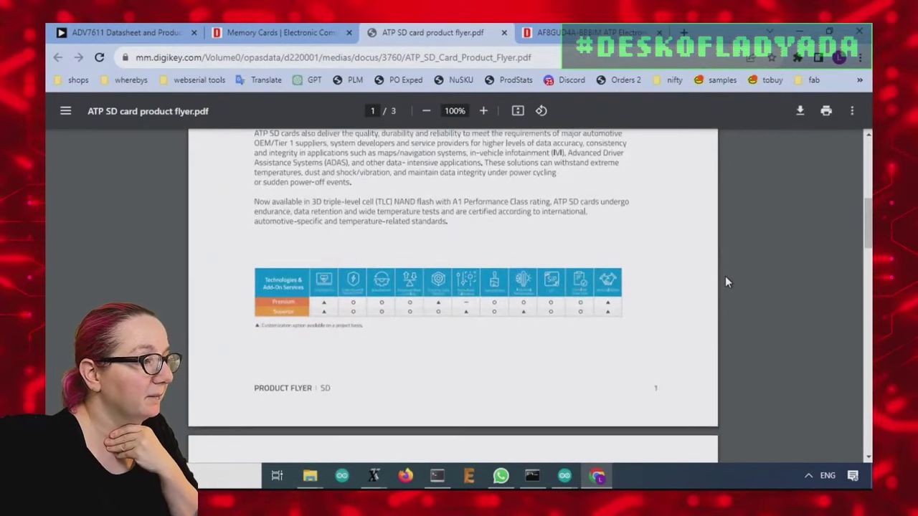
pyautogui.scroll(-4, 725, 282)
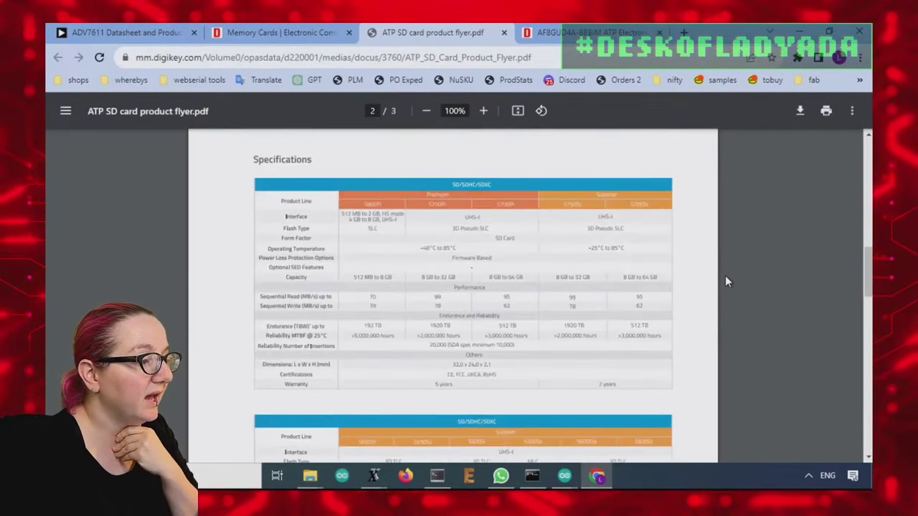
# Compare the flash type, capacity, speed and endurance of the Premium and Superior product lines in the SD card flyer's specification tables.
pyautogui.keyDown('ctrl'); pyautogui.scroll(3, 550, 381); pyautogui.keyUp('ctrl')
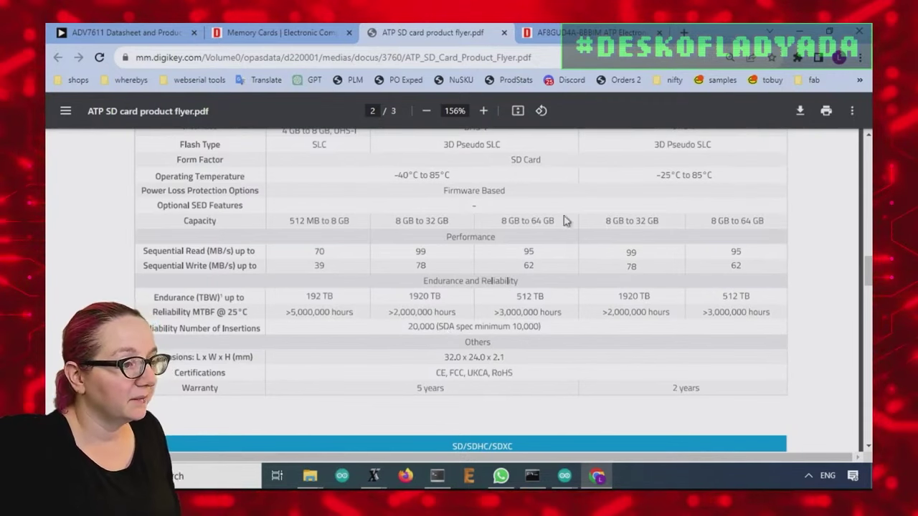
pyautogui.scroll(1, 748, 287)
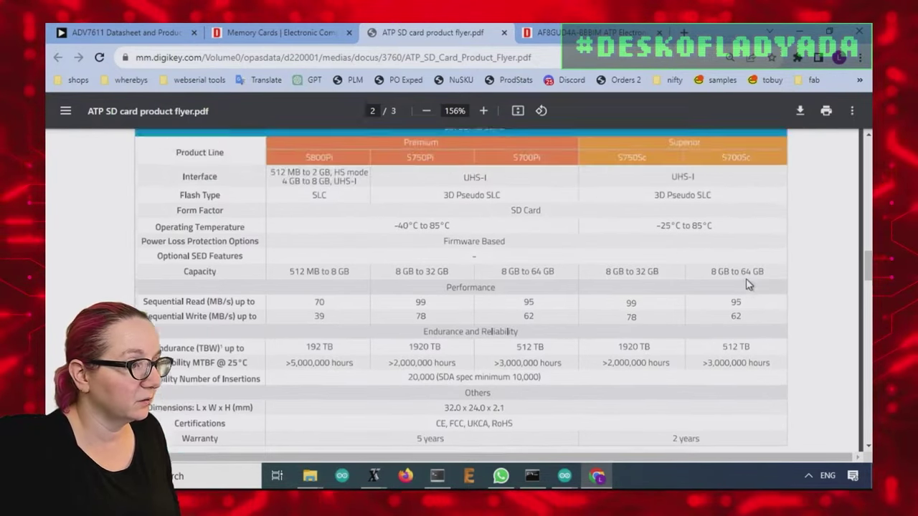
pyautogui.scroll(-1, 820, 284)
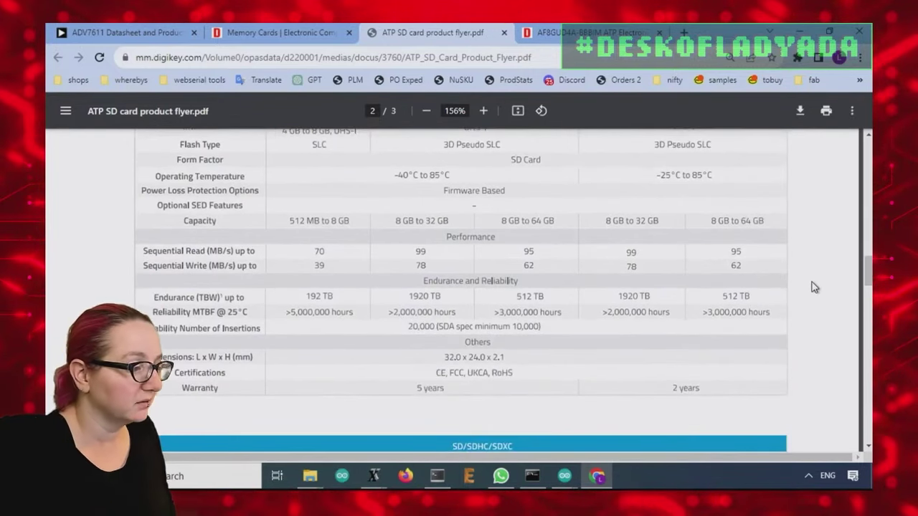
pyautogui.scroll(-6, 753, 197)
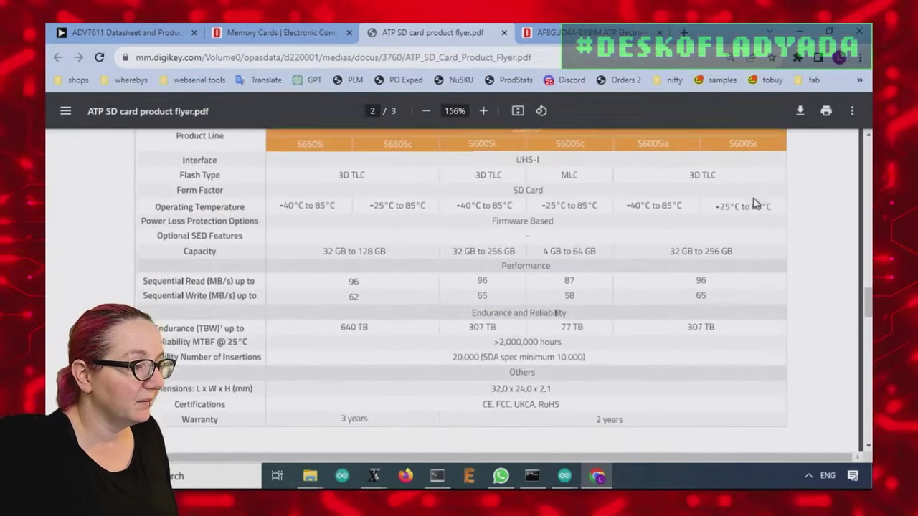
pyautogui.scroll(1, 810, 224)
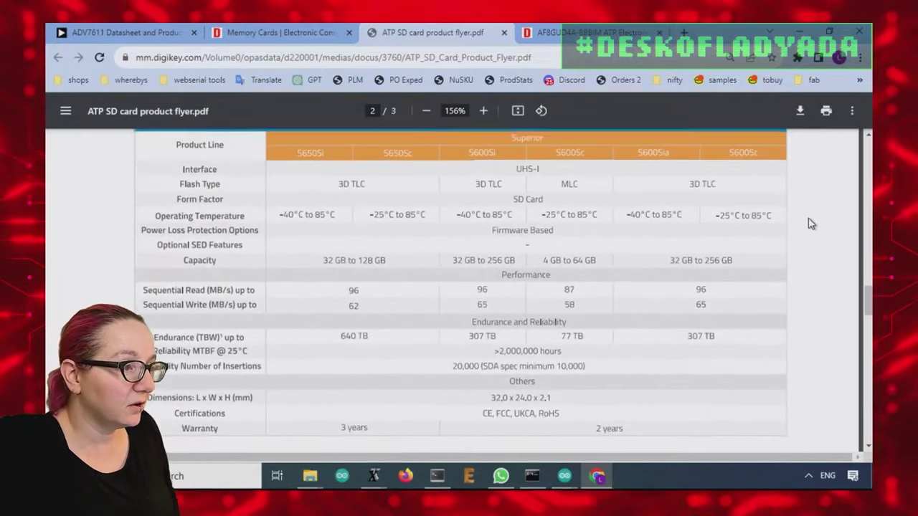
pyautogui.scroll(-5, 811, 224)
pyautogui.scroll(4, 810, 224)
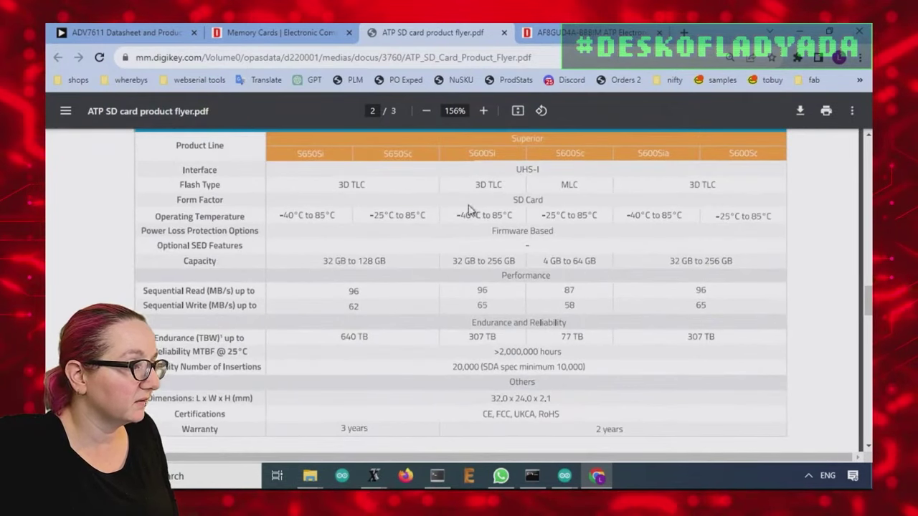
pyautogui.scroll(1, 354, 434)
pyautogui.scroll(-3, 410, 402)
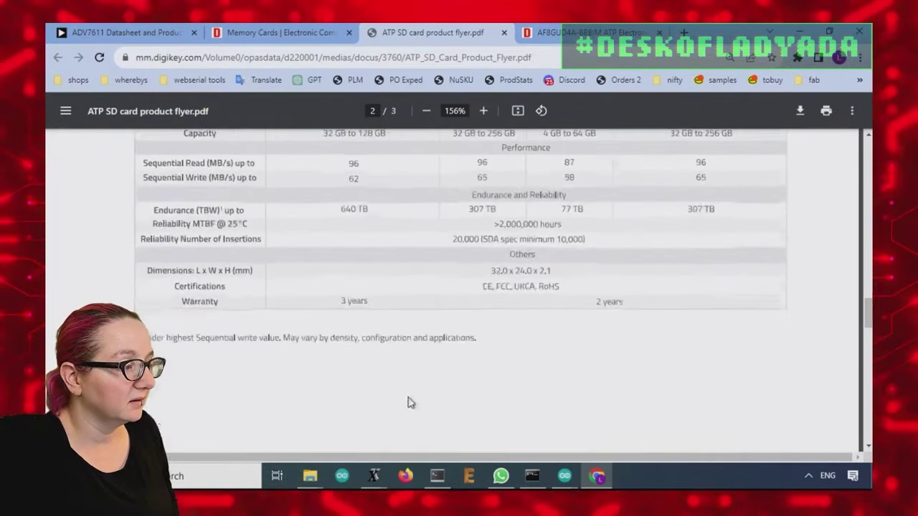
# Return to the memory card results and open the datasheet of the Apacer AK6.848GSA.00101 microSD card.
pyautogui.click(277, 33)
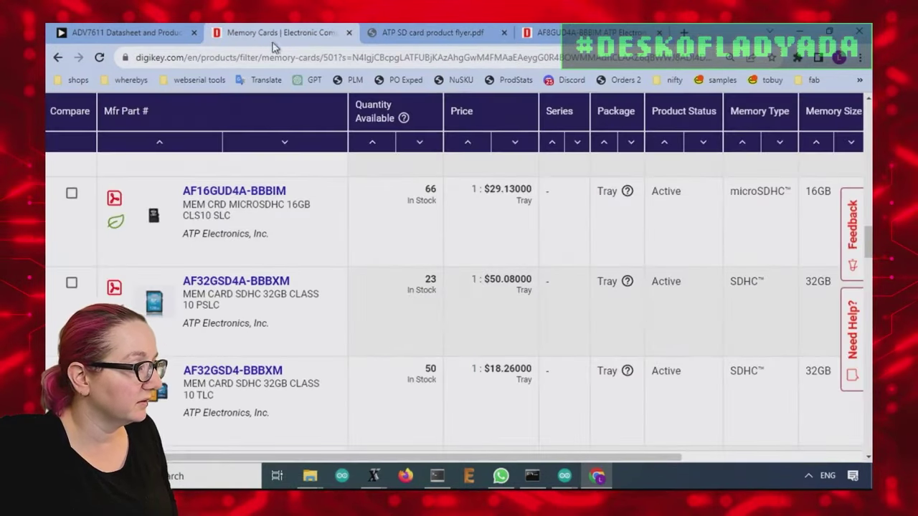
pyautogui.scroll(-2, 628, 330)
pyautogui.scroll(-1, 628, 330)
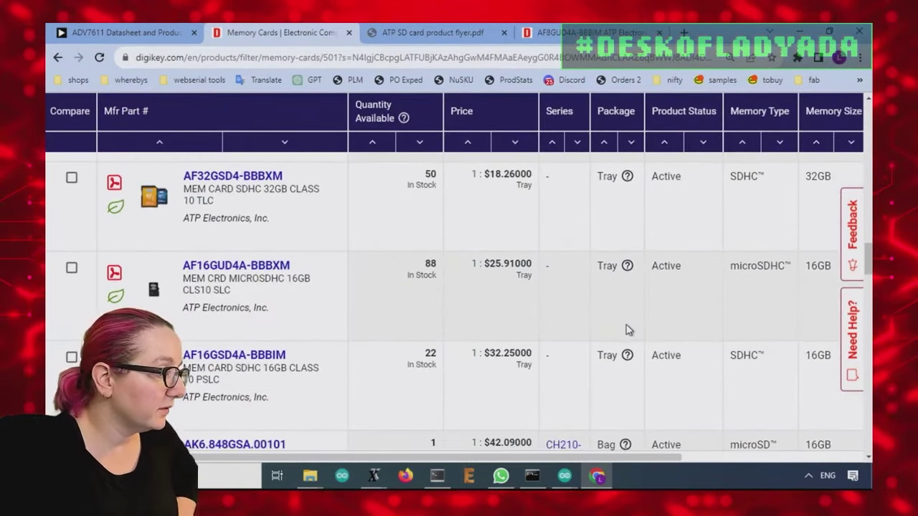
pyautogui.scroll(-3, 628, 330)
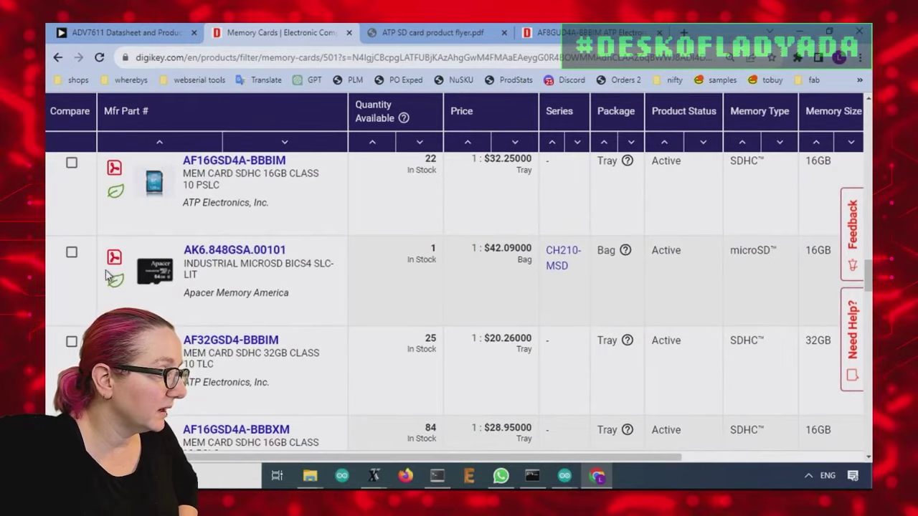
pyautogui.click(109, 276)
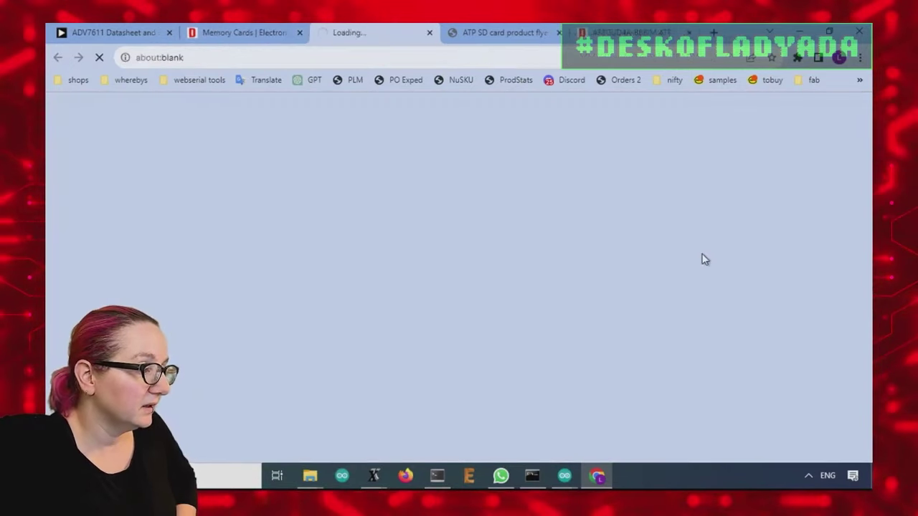
# Go back to the memory card results and open the datasheet link of the Silicon Power SP016GISDT551NW0 card.
pyautogui.click(240, 32)
pyautogui.scroll(-5, 550, 284)
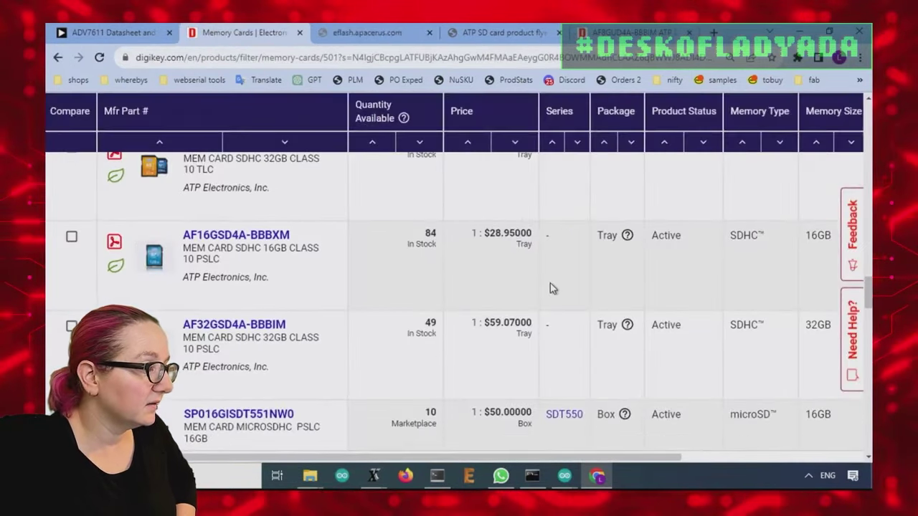
pyautogui.scroll(-2, 550, 289)
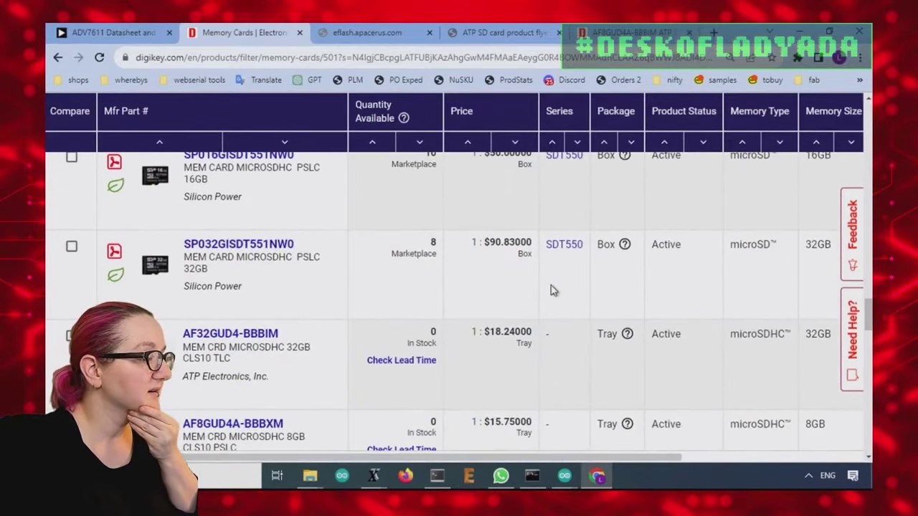
pyautogui.click(115, 164)
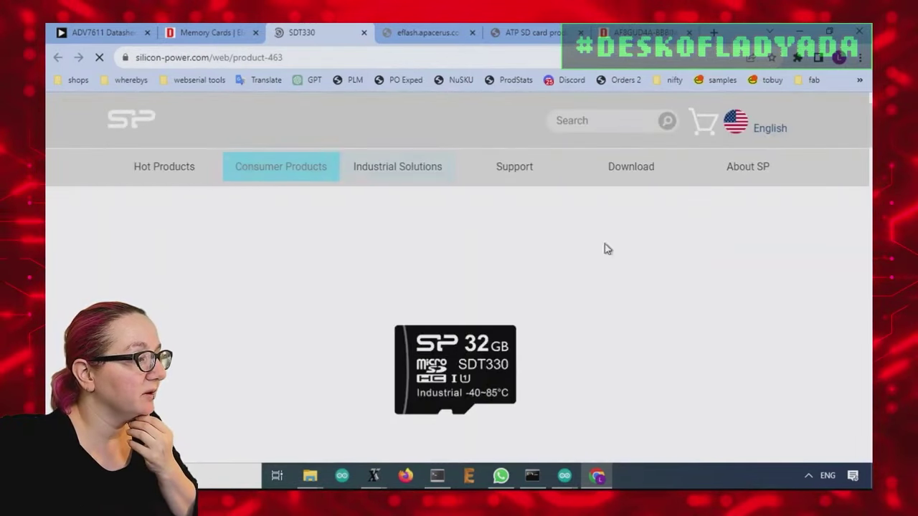
# Examine the SDT330 card's specifications, highlighting the MTBF estimate and the maximum and idle power consumption rows.
pyautogui.scroll(-1, 723, 282)
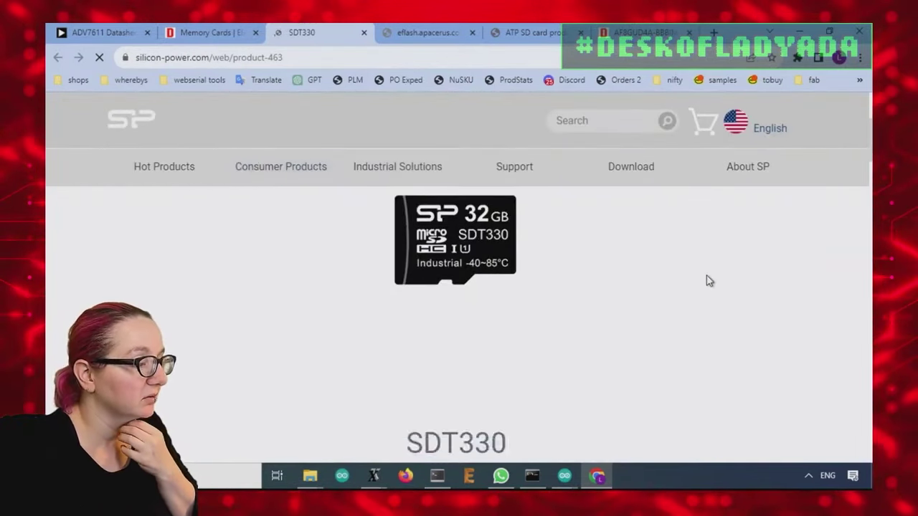
pyautogui.scroll(-2, 710, 280)
pyautogui.scroll(-8, 705, 279)
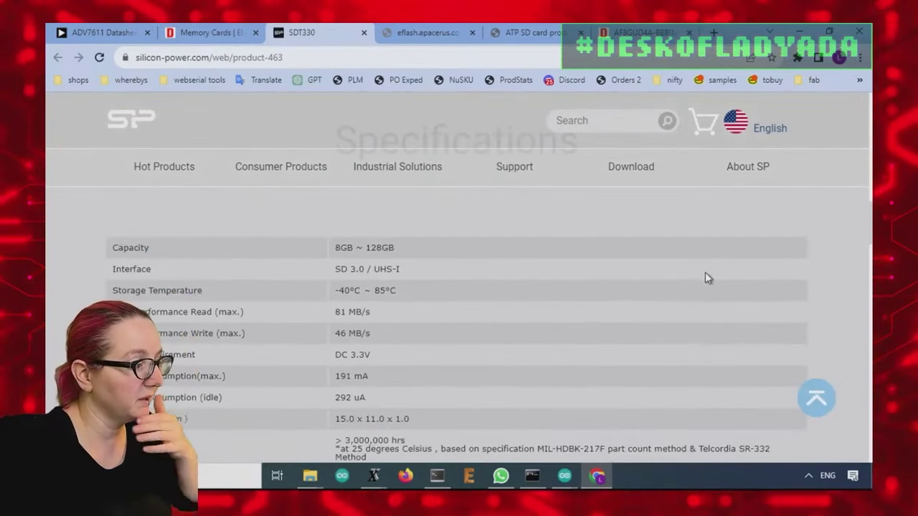
pyautogui.scroll(-1, 705, 278)
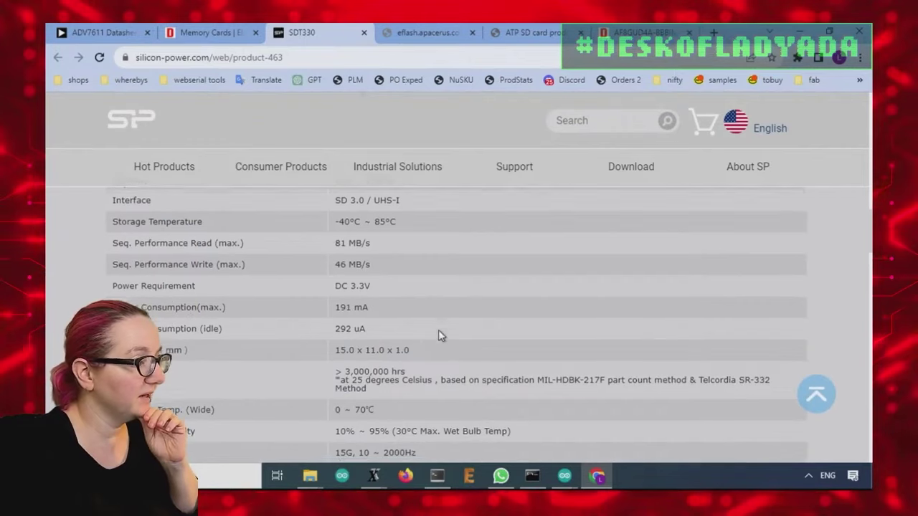
pyautogui.scroll(-1, 437, 332)
pyautogui.scroll(-1, 368, 242)
pyautogui.moveTo(378, 254); pyautogui.dragTo(321, 248)
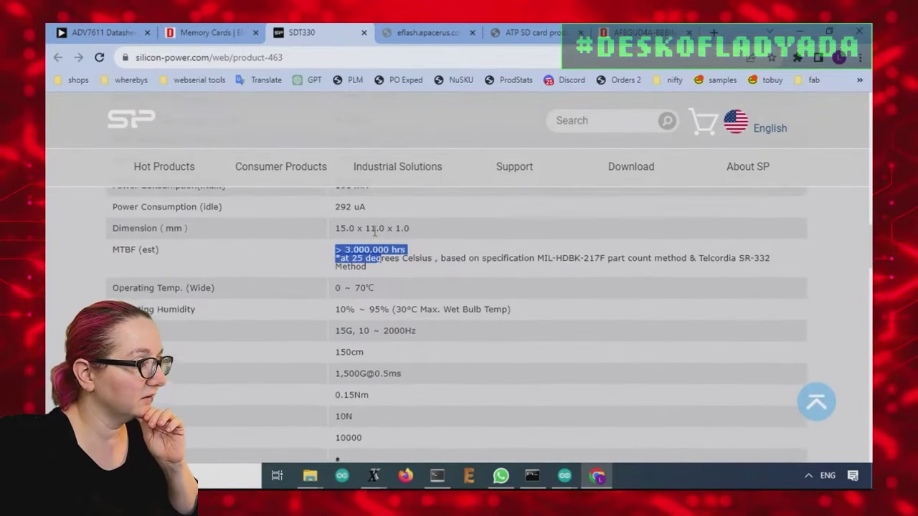
pyautogui.scroll(1, 373, 276)
pyautogui.moveTo(369, 272); pyautogui.dragTo(101, 260)
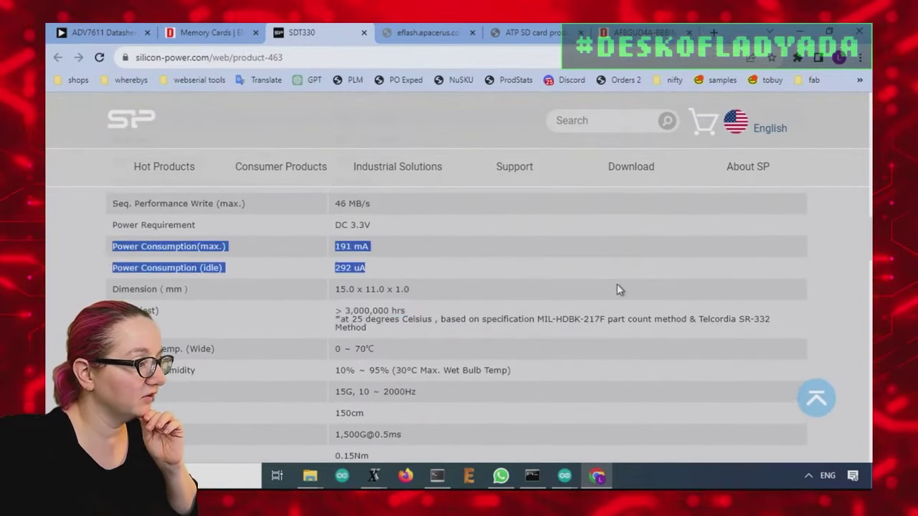
# Review the rest of the SDT330 page, highlighting the operating temperature and humidity rows and checking the features and ordering information.
pyautogui.scroll(-1, 615, 288)
pyautogui.scroll(-2, 621, 290)
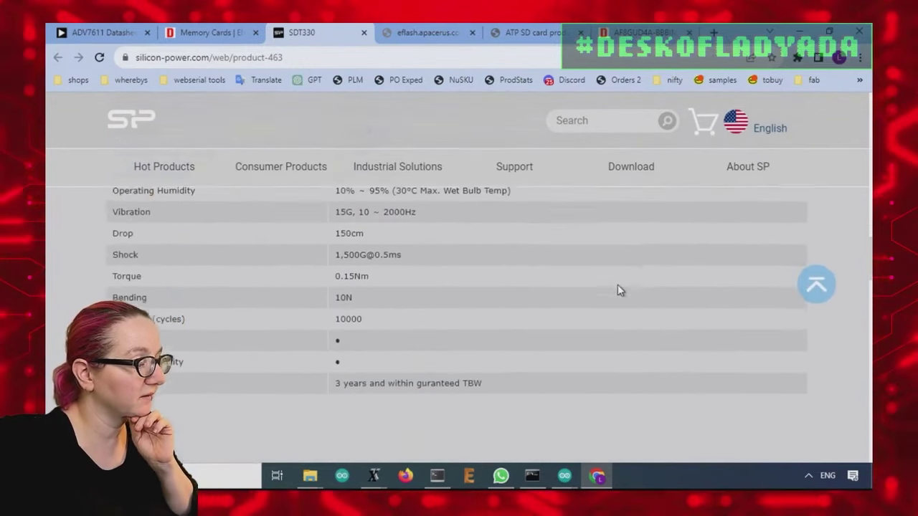
pyautogui.scroll(2, 618, 285)
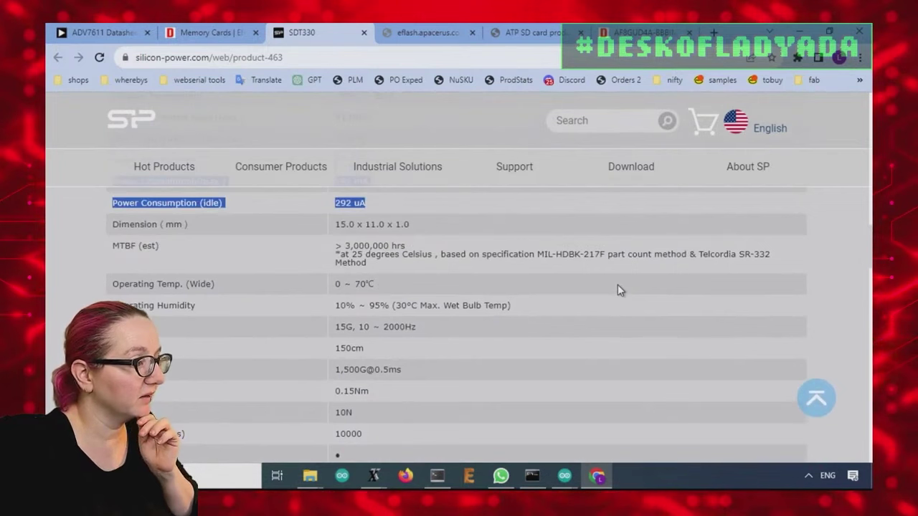
pyautogui.moveTo(512, 307); pyautogui.dragTo(158, 302)
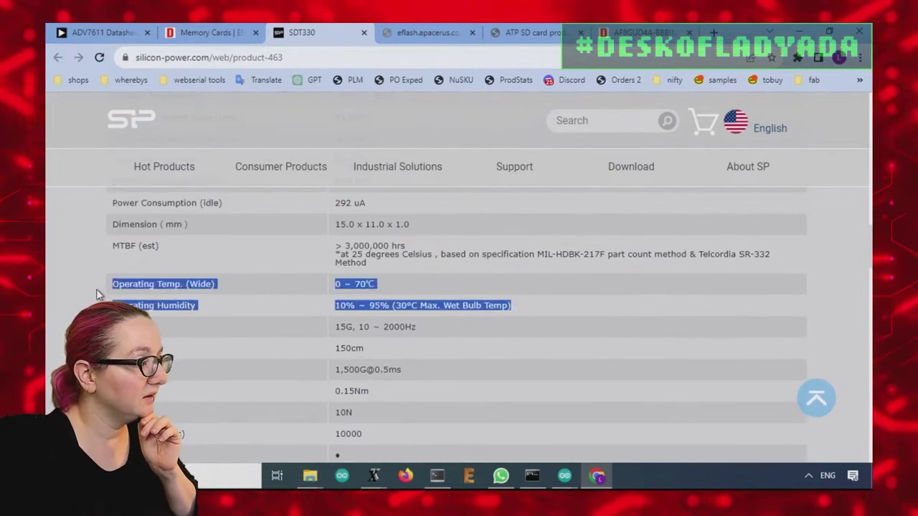
pyautogui.moveTo(99, 294); pyautogui.dragTo(125, 305)
pyautogui.scroll(-7, 488, 287)
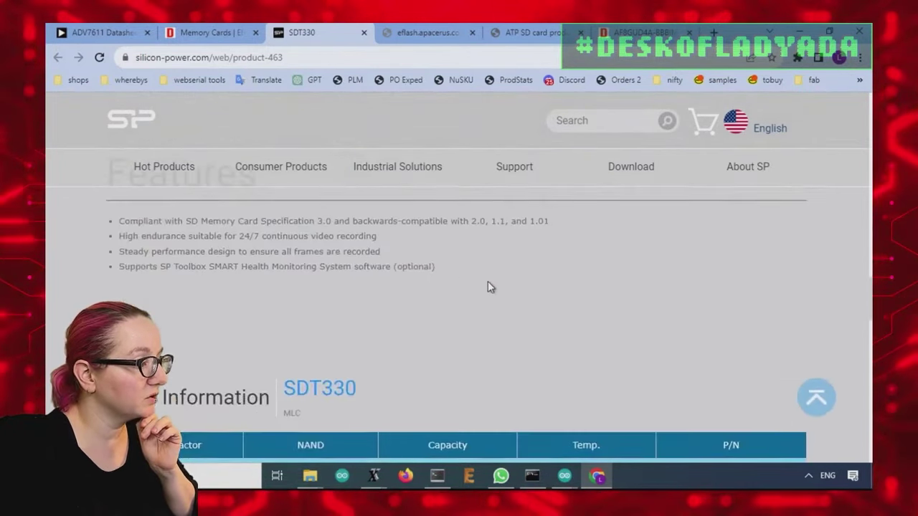
pyautogui.scroll(-4, 488, 287)
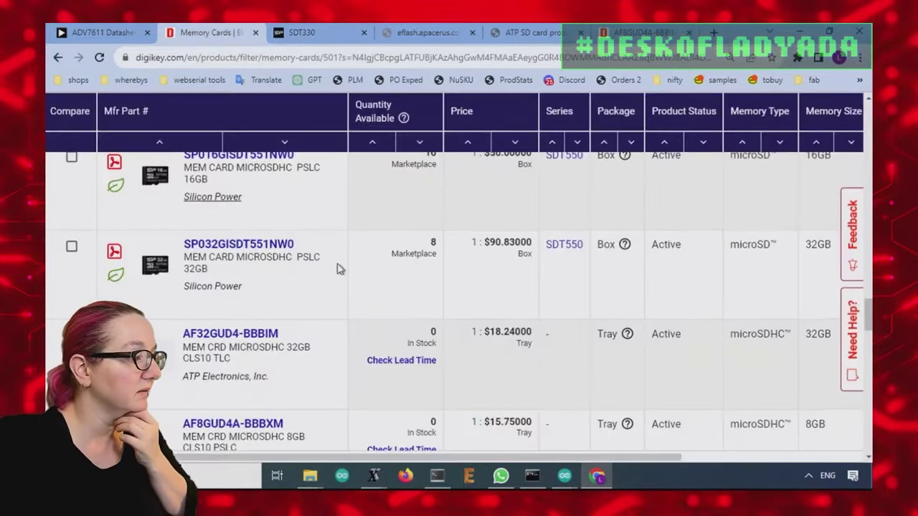
# Return to the memory card results and open the datasheet of the Apacer AK6.148GSA.00101 card.
pyautogui.hotkey('ctrl', 'shift', 'Tab')
pyautogui.scroll(-5, 538, 371)
pyautogui.scroll(-4, 539, 370)
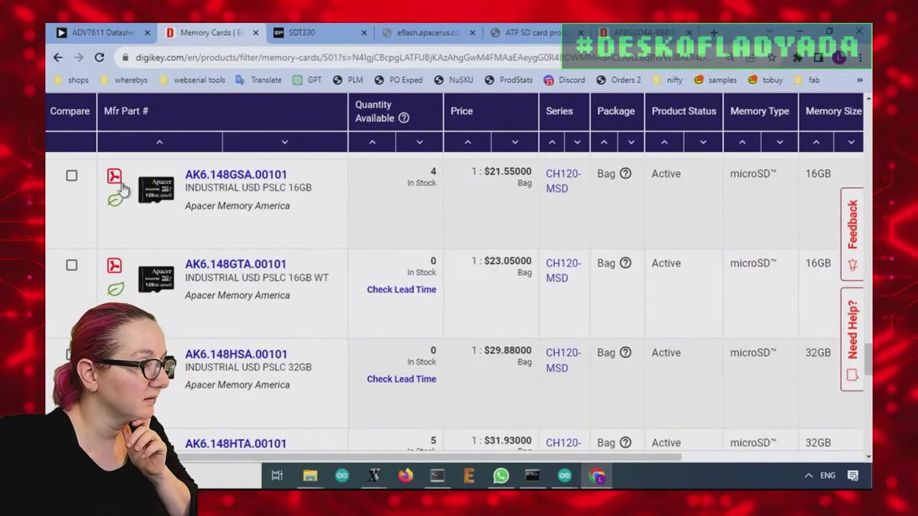
pyautogui.click(124, 183)
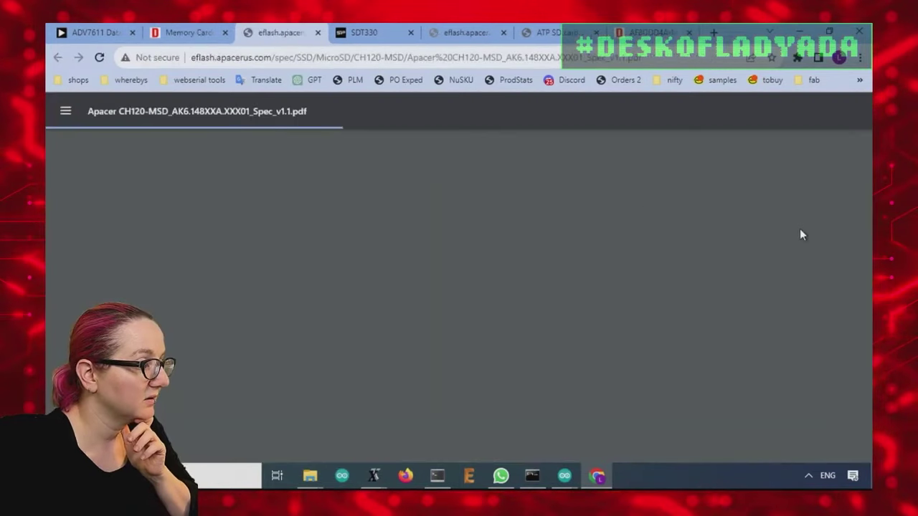
# Examine the CH120-MSD specifications overview for performance, power, flash type and endurance, highlighting the Power Failure Management entry.
pyautogui.scroll(-10, 788, 251)
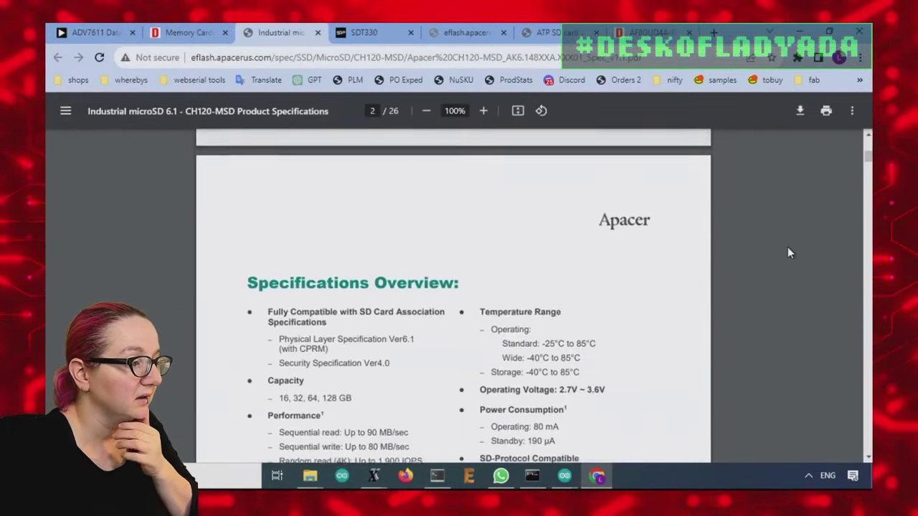
pyautogui.scroll(-1, 788, 252)
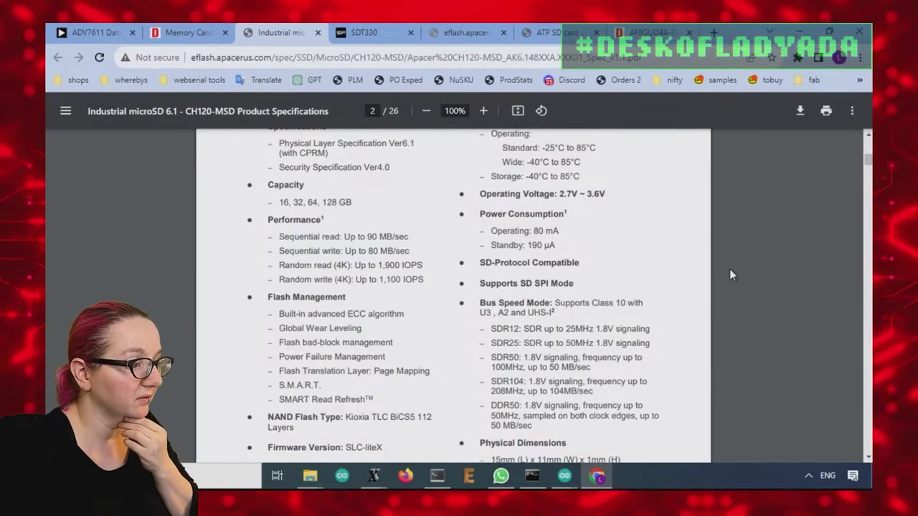
pyautogui.scroll(-2, 730, 275)
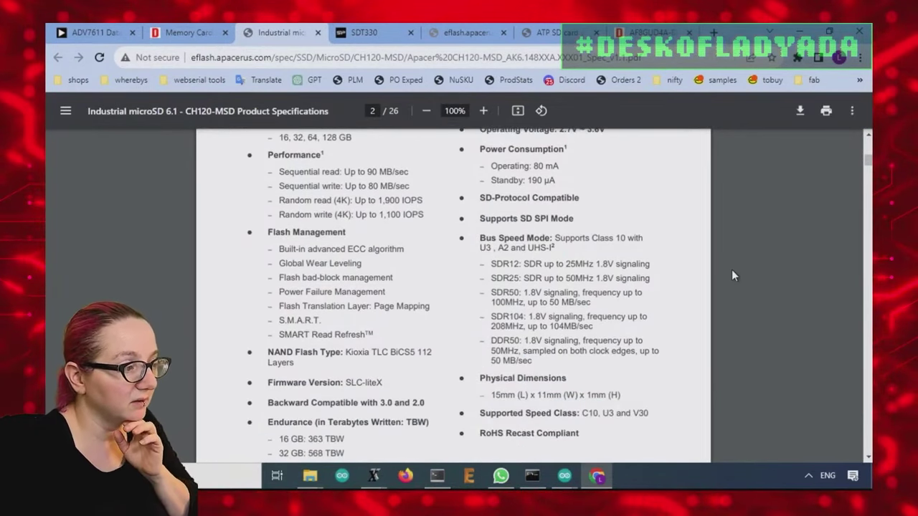
pyautogui.moveTo(279, 292); pyautogui.dragTo(387, 292)
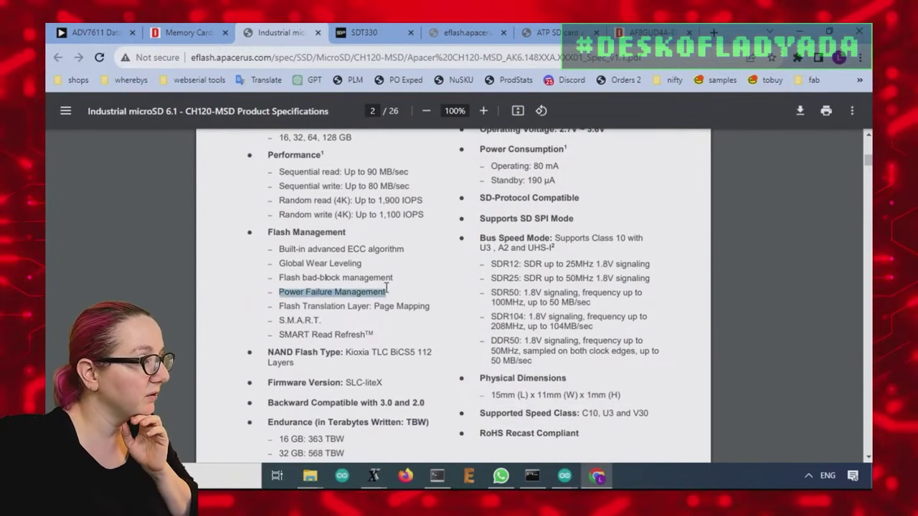
pyautogui.click(420, 293)
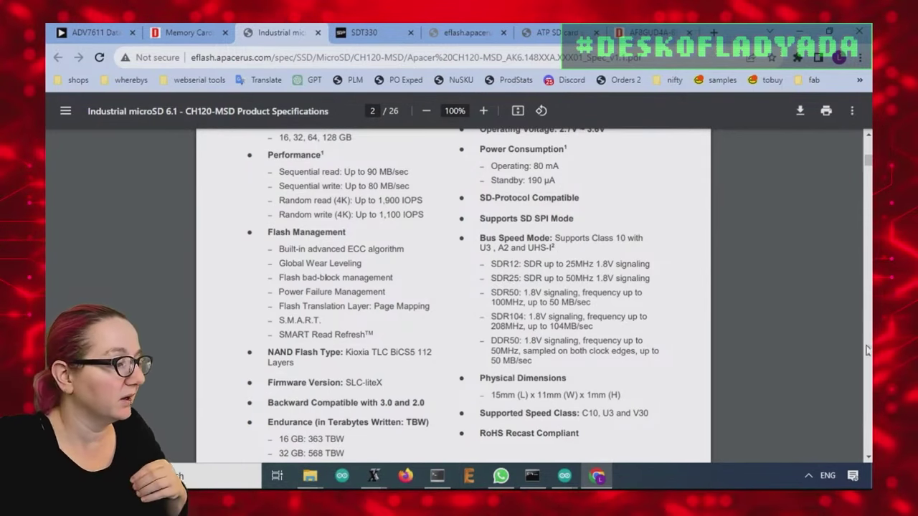
# Look through the CH120-MSD datasheet's table of contents up to the General Description section.
pyautogui.scroll(-8, 609, 301)
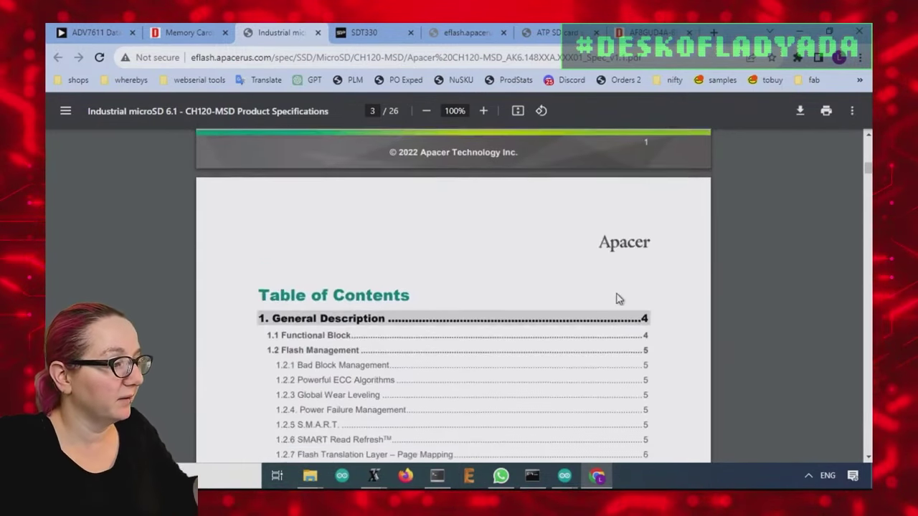
pyautogui.scroll(-15, 620, 299)
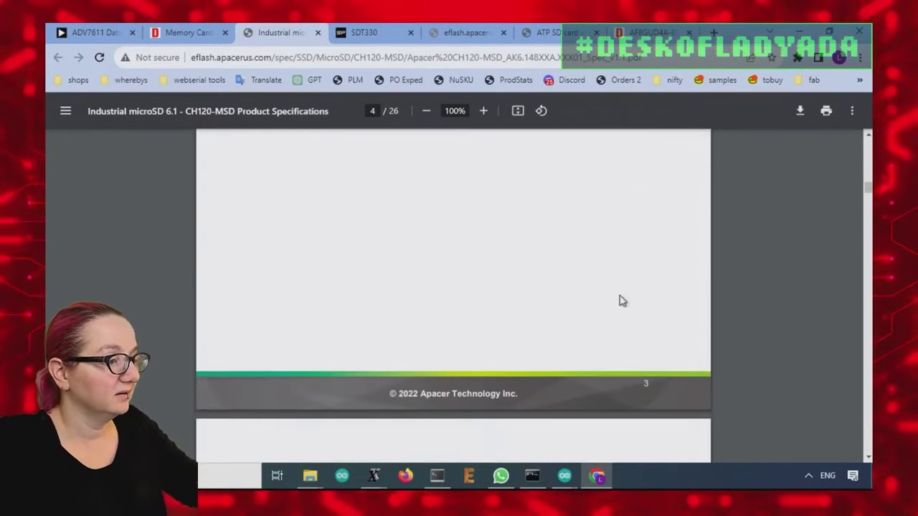
pyautogui.scroll(-5, 622, 300)
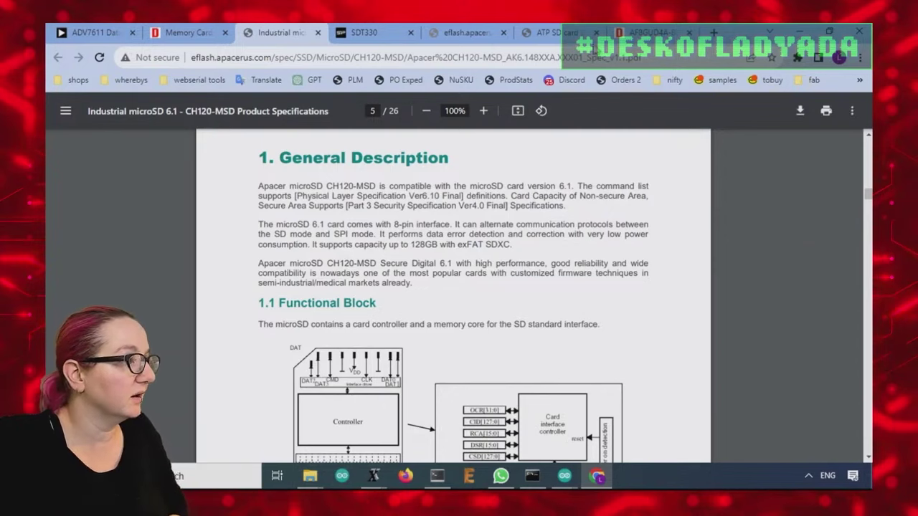
# Go back to the memory card results and open the product page of the ATP Electronics AF8GUD4A-BBBIM card.
pyautogui.click(191, 36)
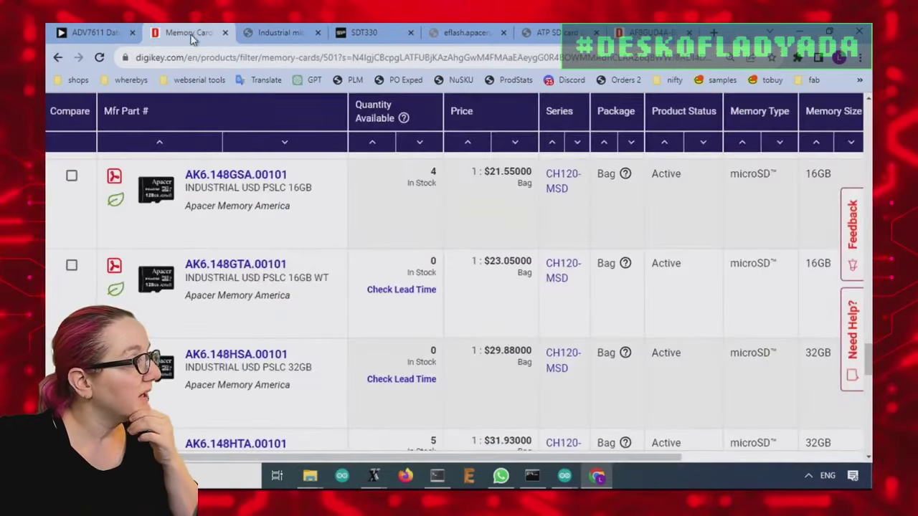
pyautogui.scroll(-3, 482, 221)
pyautogui.scroll(15, 641, 281)
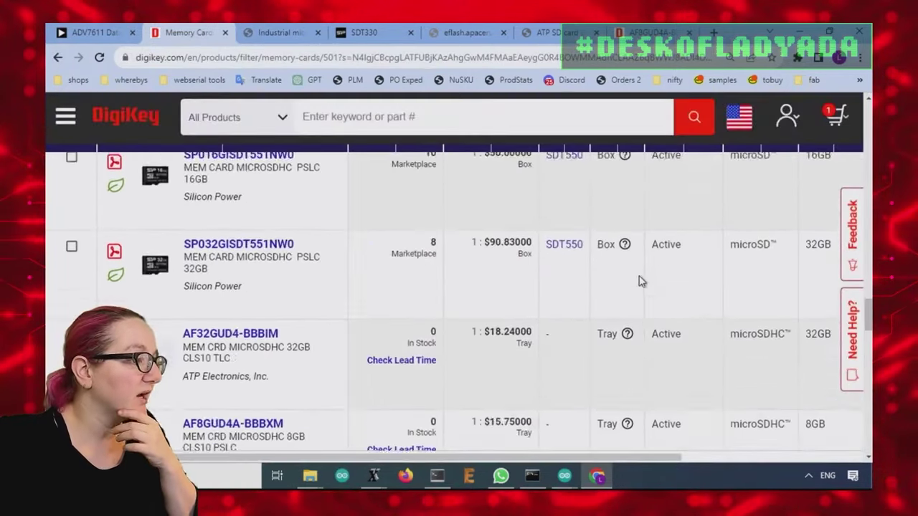
pyautogui.scroll(10, 641, 282)
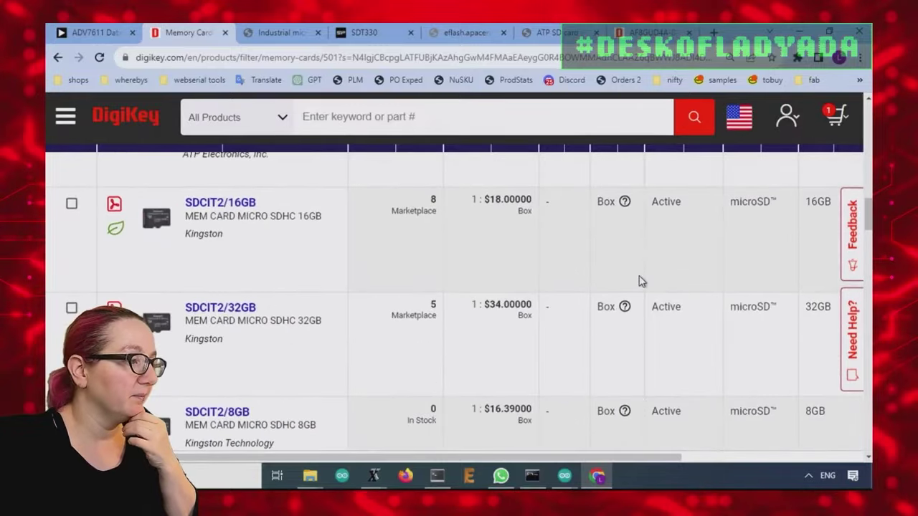
pyautogui.scroll(3, 638, 285)
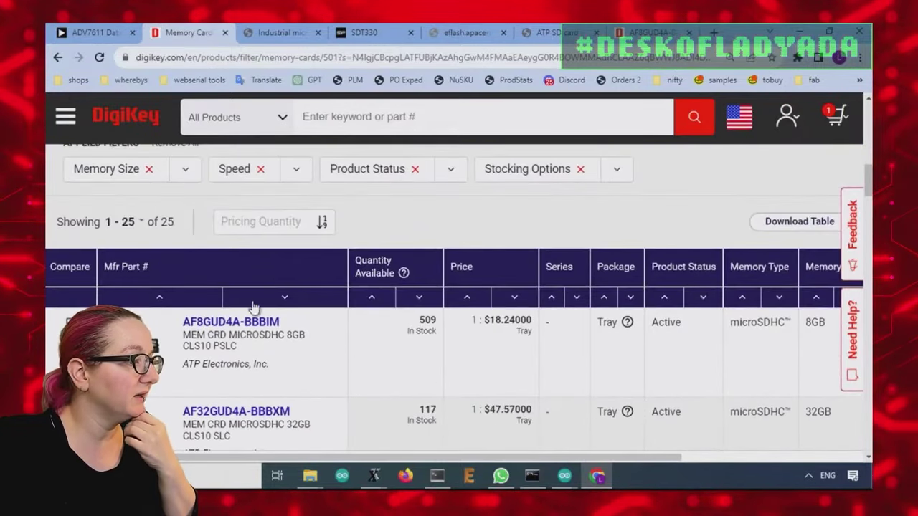
pyautogui.click(275, 324)
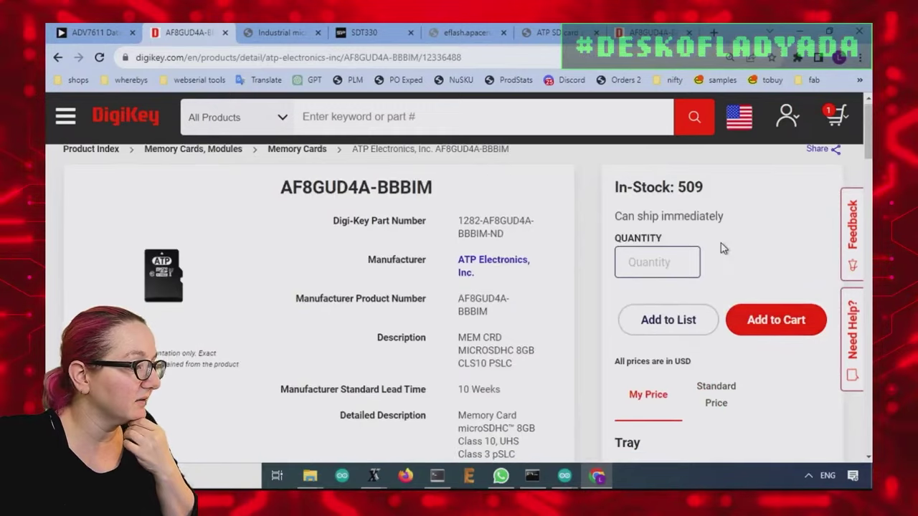
# Review the AF8GUD4A-BBBIM card's product attributes and environmental classifications, and return to the memory card results.
pyautogui.scroll(-2, 645, 244)
pyautogui.scroll(-6, 541, 233)
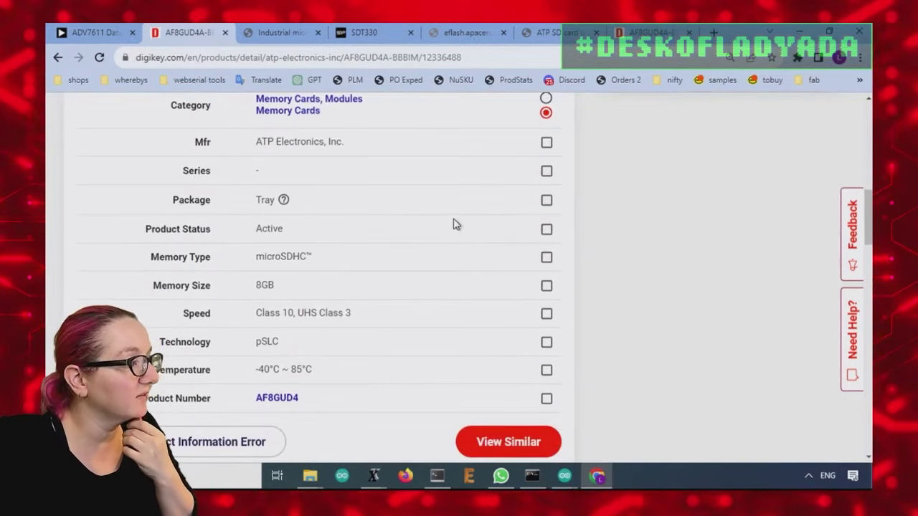
pyautogui.scroll(-7, 460, 228)
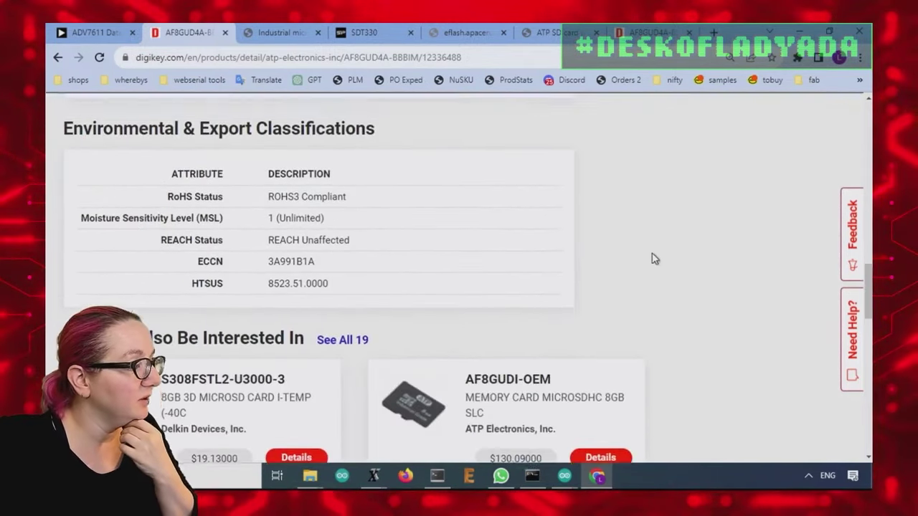
pyautogui.scroll(5, 651, 259)
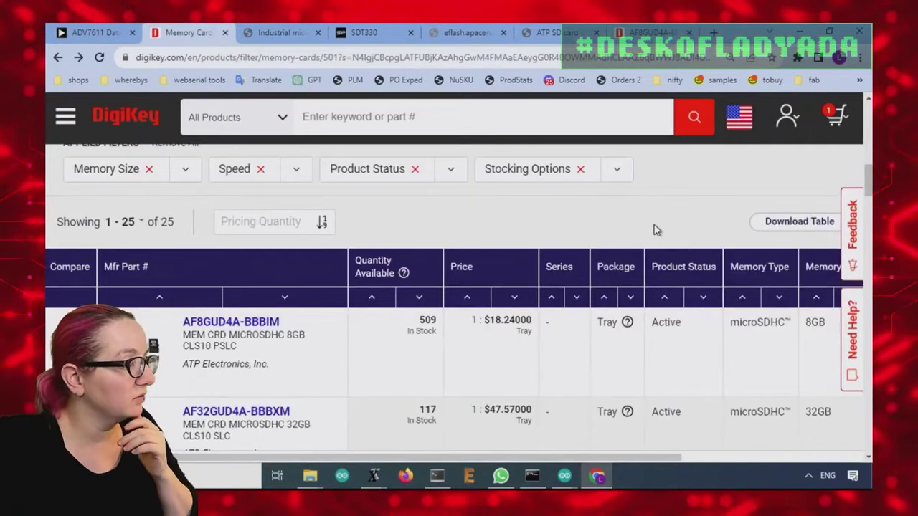
# Filter the memory card results to an operating temperature of -40°C ~ 85°C.
pyautogui.scroll(5, 531, 242)
pyautogui.scroll(-2, 485, 307)
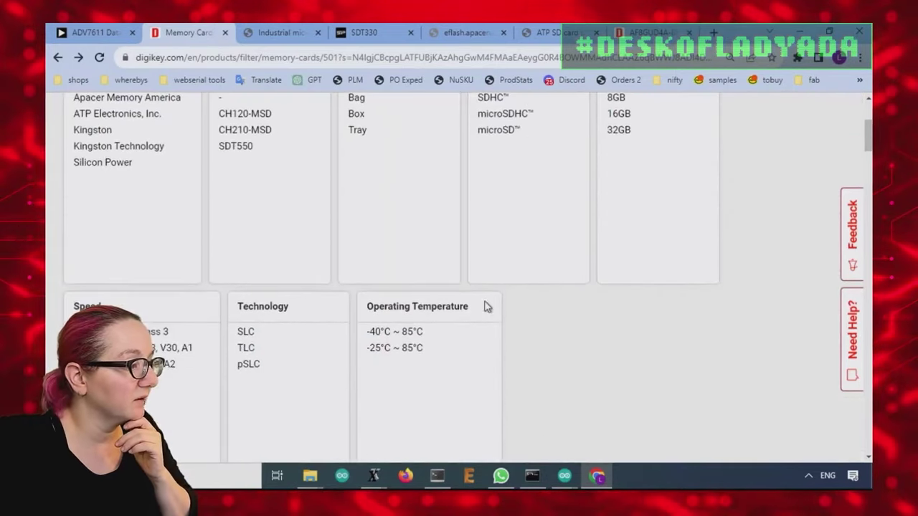
pyautogui.click(441, 334)
pyautogui.scroll(-4, 459, 312)
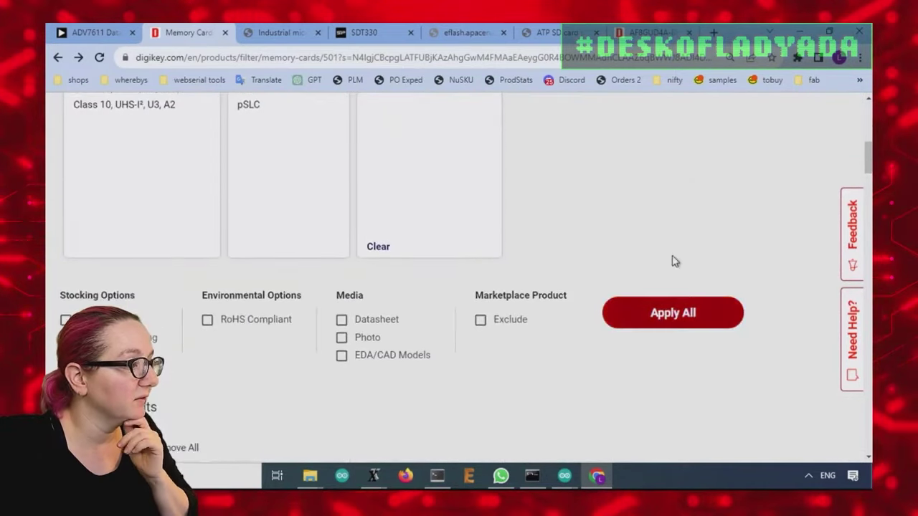
pyautogui.click(673, 313)
# Open the product page of the ATP Electronics AF8GUD4A-BBBIM card from the temperature-filtered results.
pyautogui.scroll(-10, 667, 237)
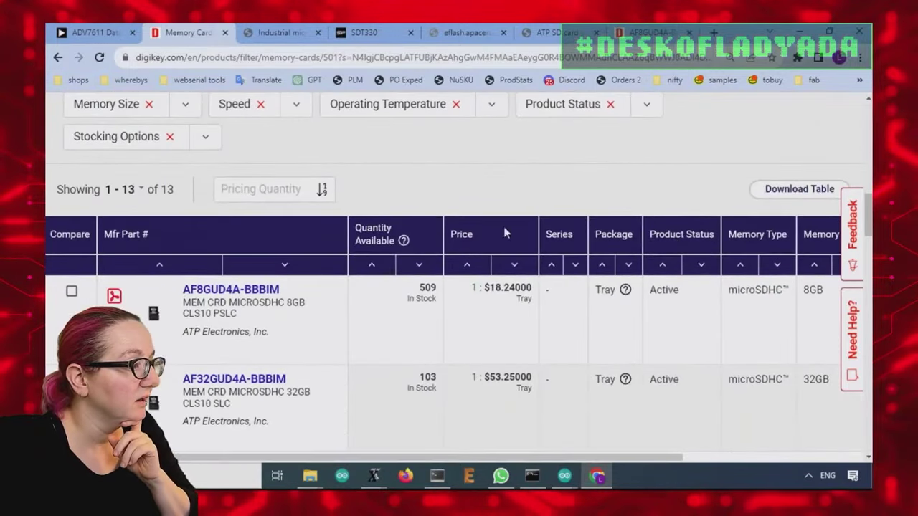
pyautogui.click(231, 290)
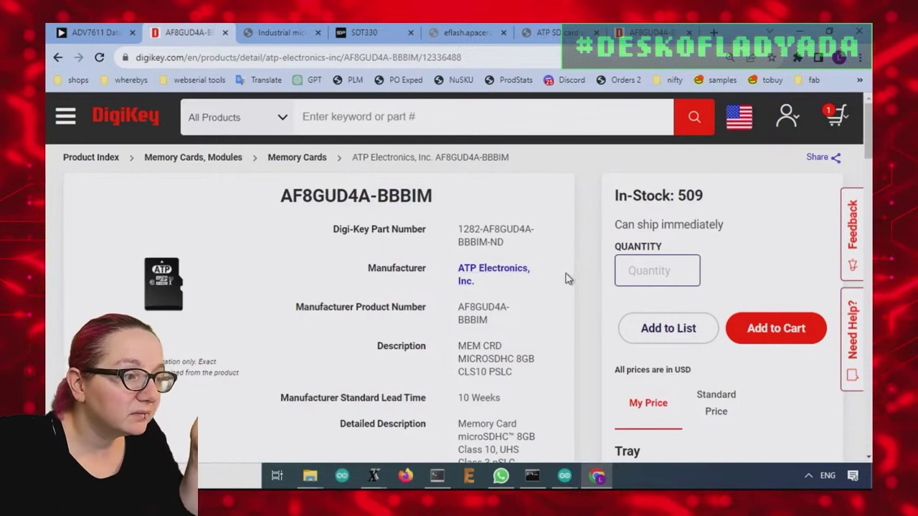
pyautogui.moveTo(550, 272)
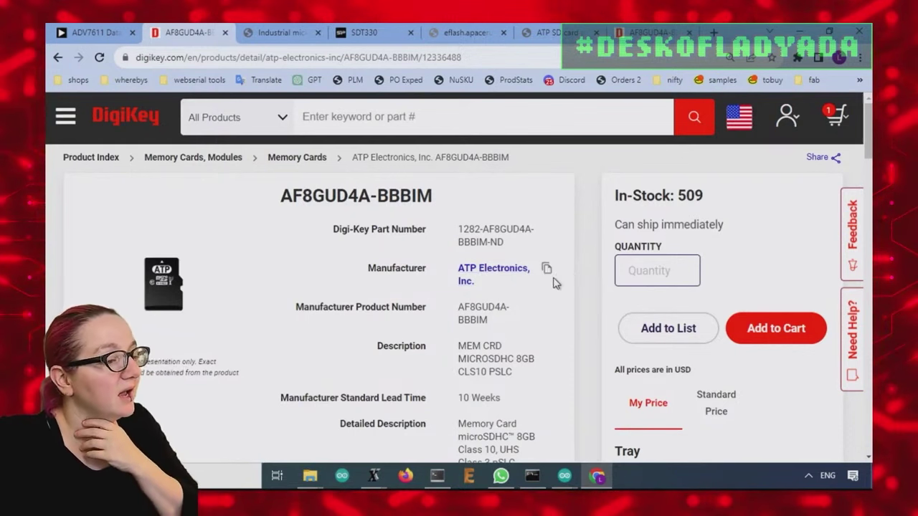